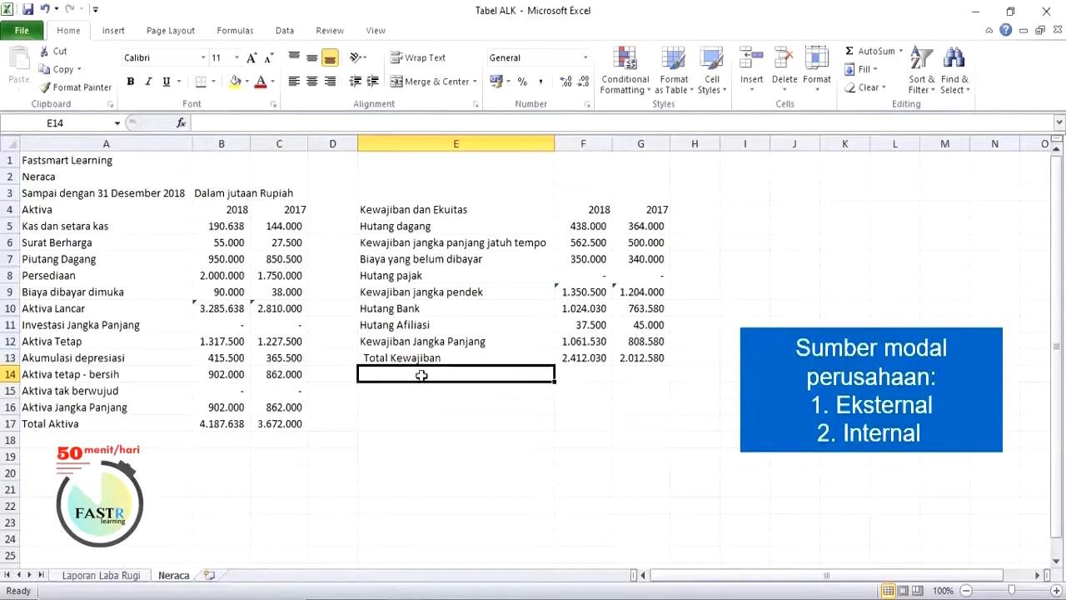
# Enter the label "Modal disetor dan ditempatkan penuh" in cell E14, directly below Total Kewajiban.
pyautogui.write('Modal')
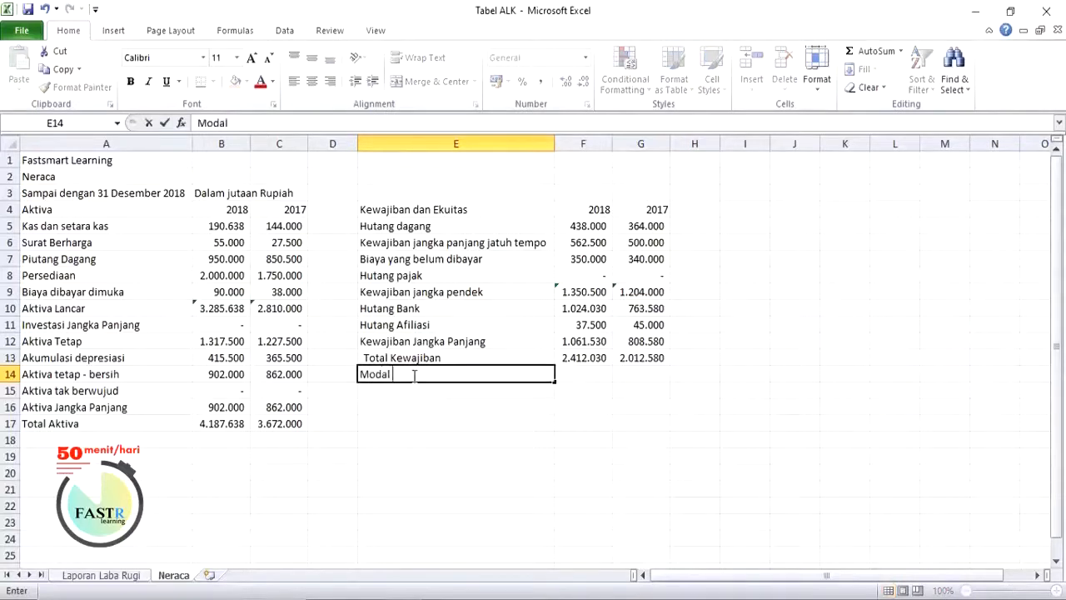
pyautogui.write(' disetor')
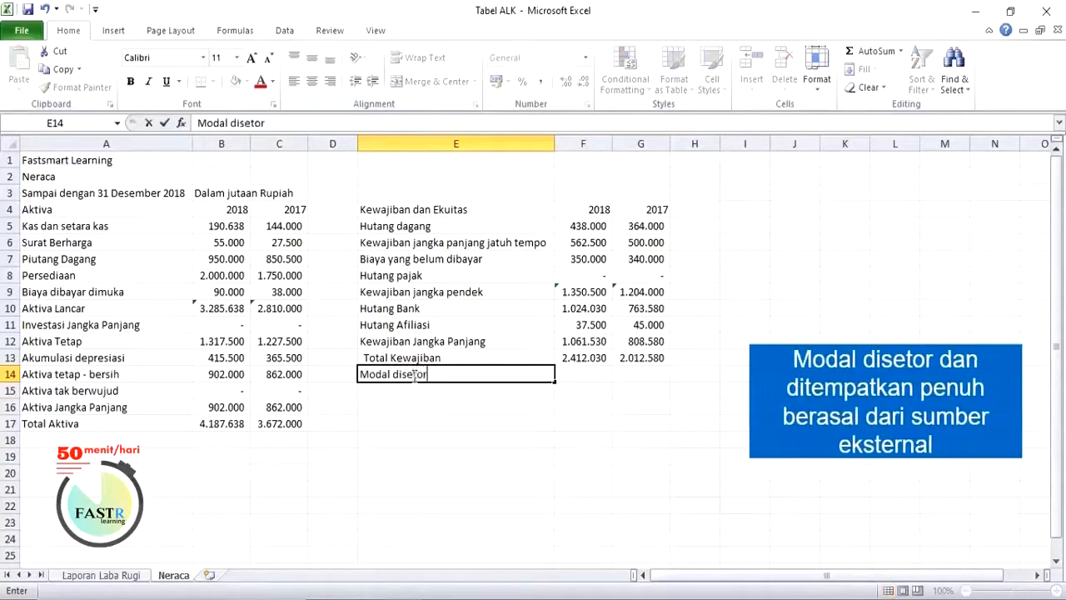
pyautogui.write(' dan dite')
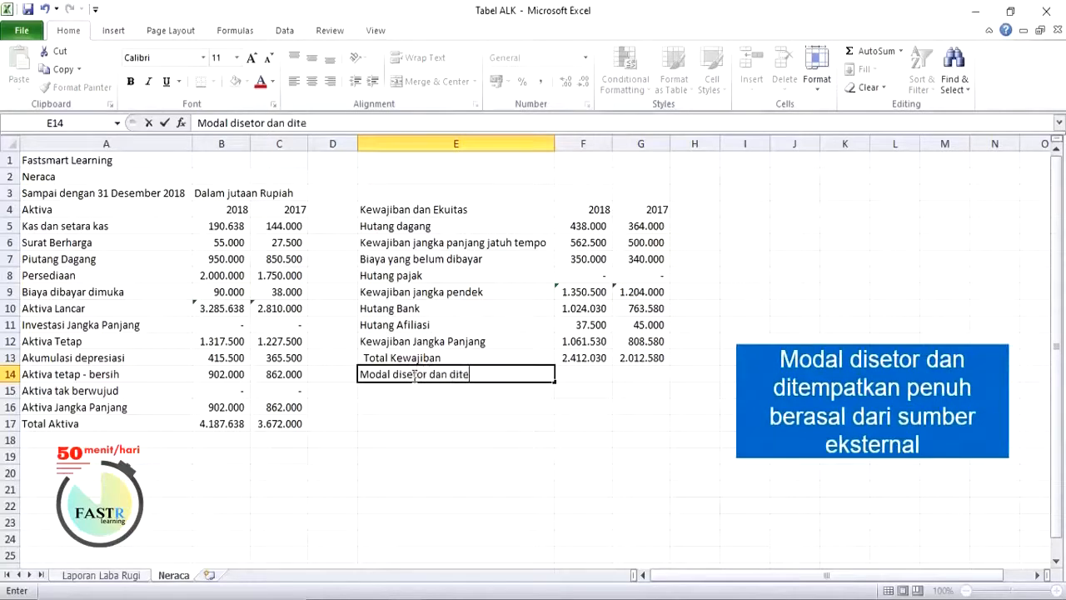
pyautogui.write('mpatkan penuh')
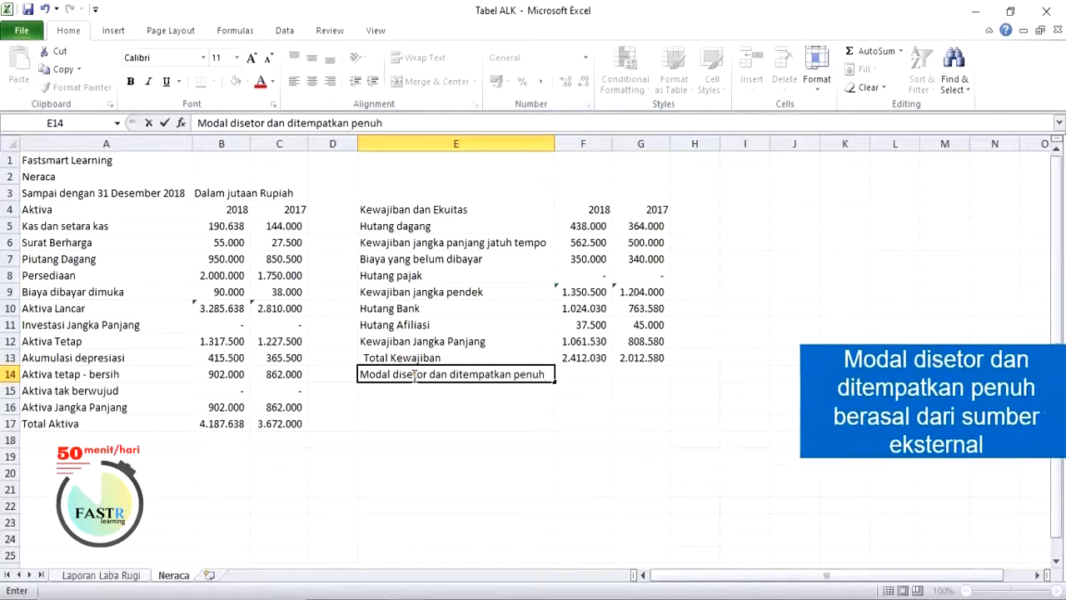
# Add the label "Laba ditahan" in cell E15 of the Kewajiban dan Ekuitas section.
pyautogui.click(404, 389)
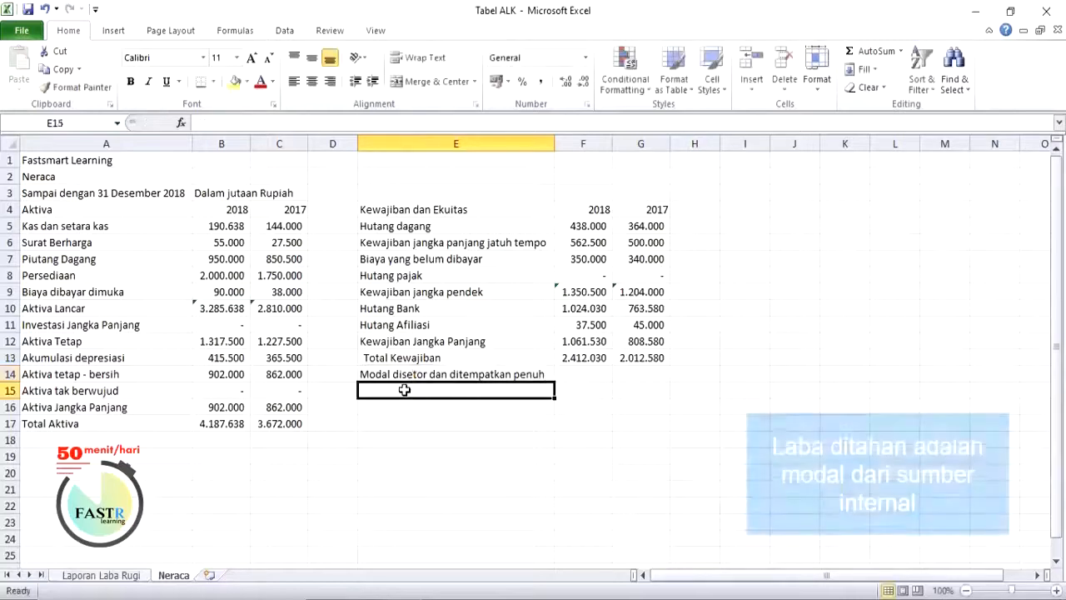
pyautogui.write('Laba d')
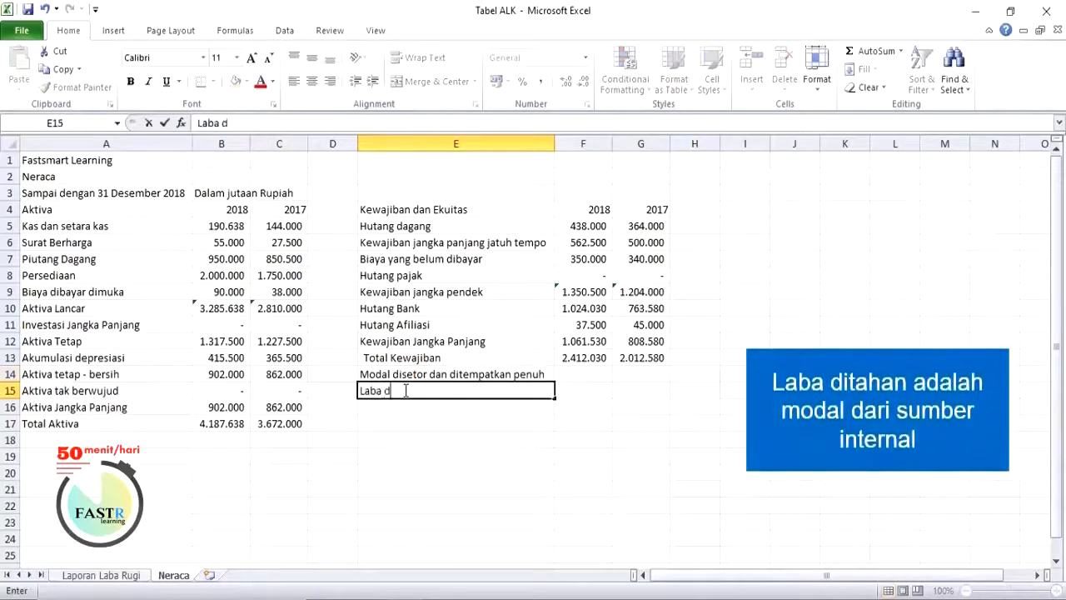
pyautogui.write('itahan')
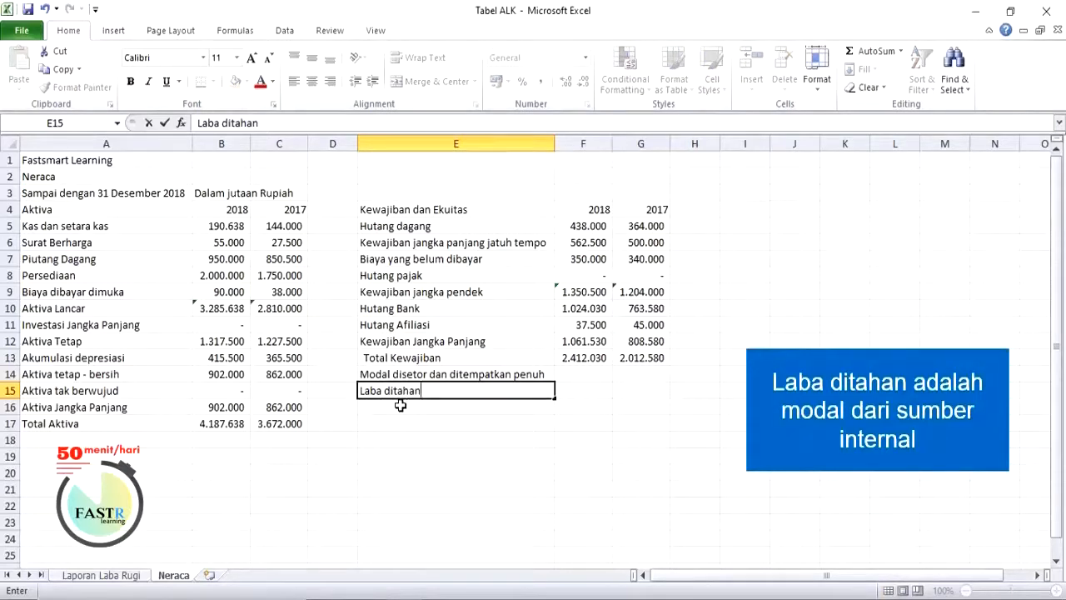
pyautogui.press('Return')
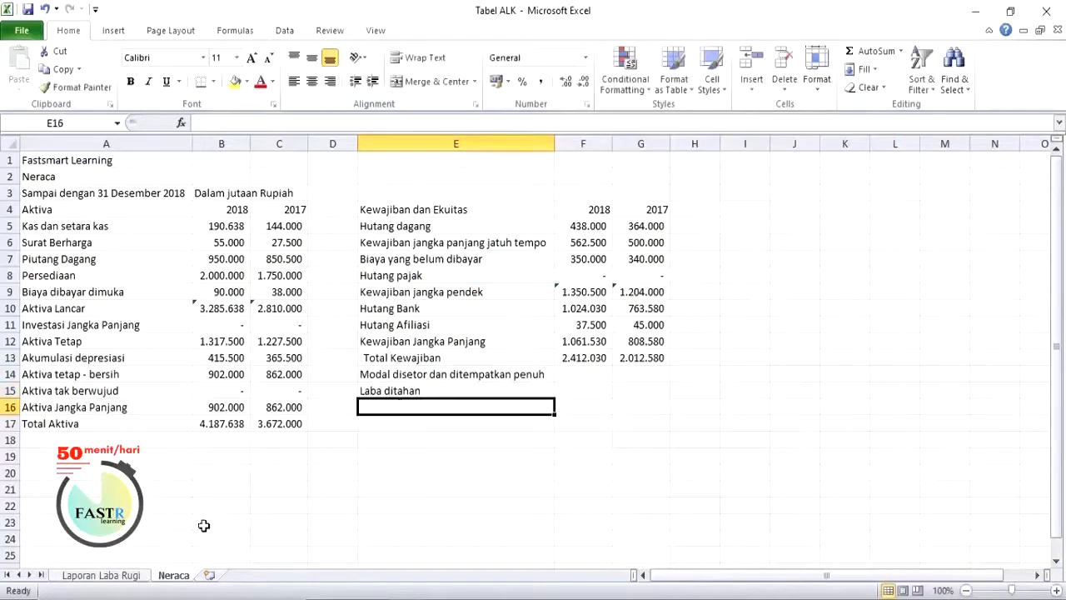
# Check the 2018 Laba Bersih on the Laporan Laba Rugi sheet and label cell E16 of the Neraca sheet "Saham treasury".
pyautogui.click(131, 581)
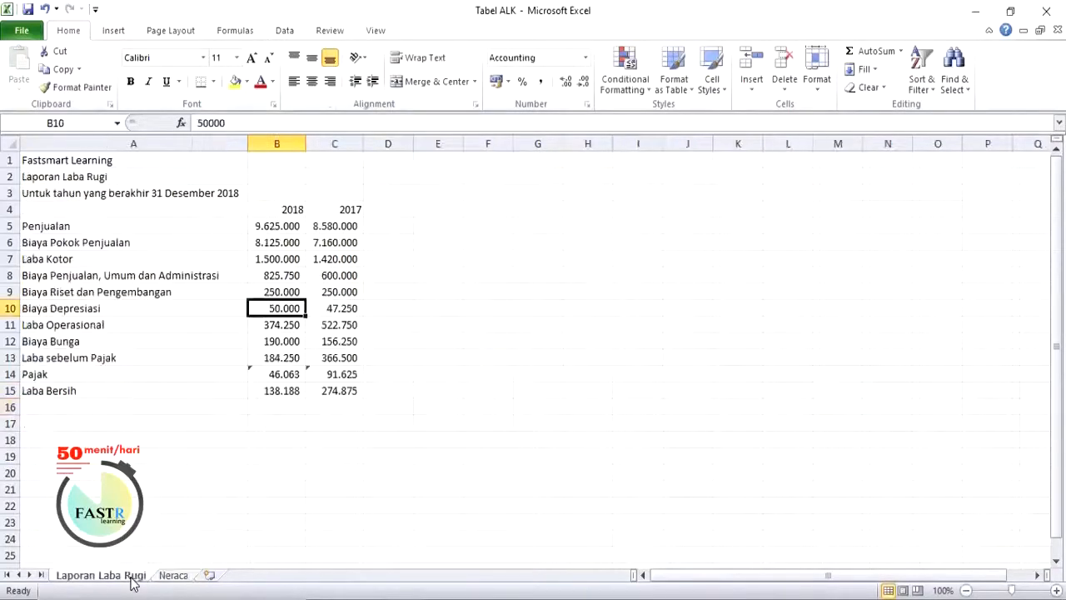
pyautogui.click(277, 391)
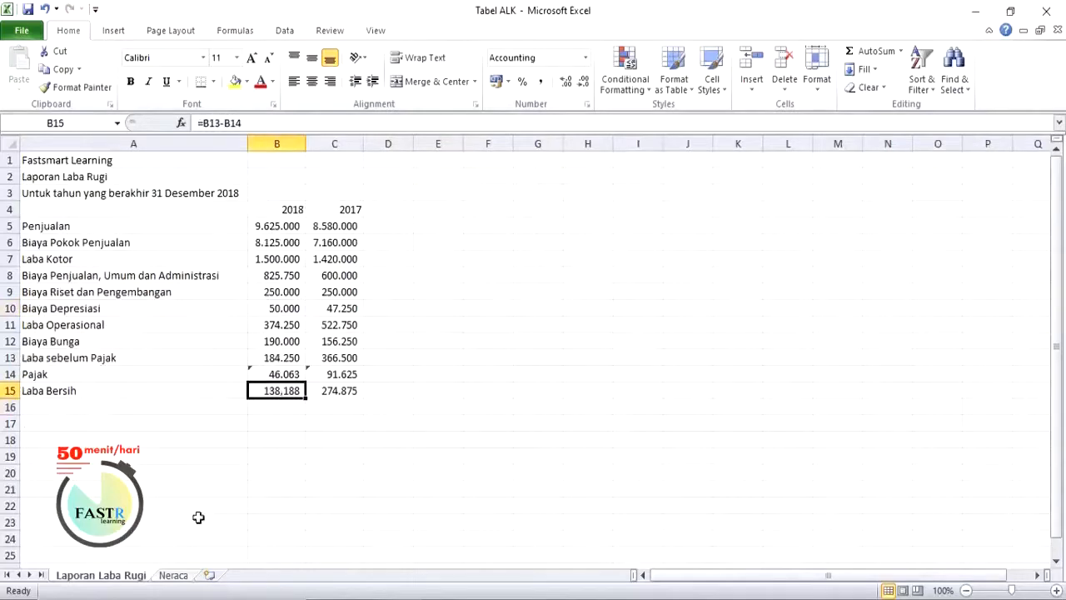
pyautogui.click(176, 578)
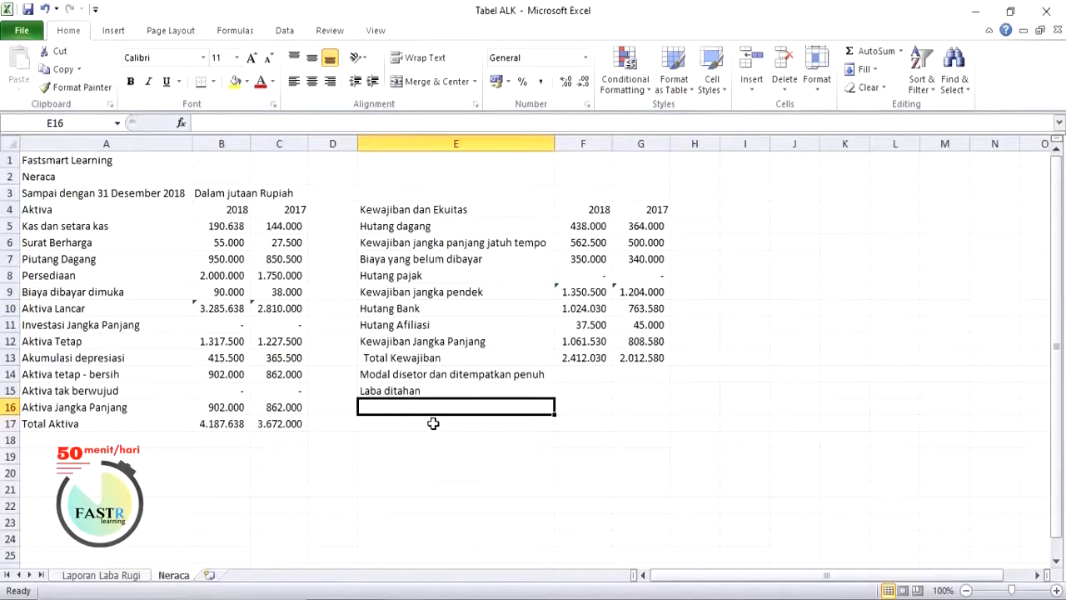
pyautogui.write('Saha')
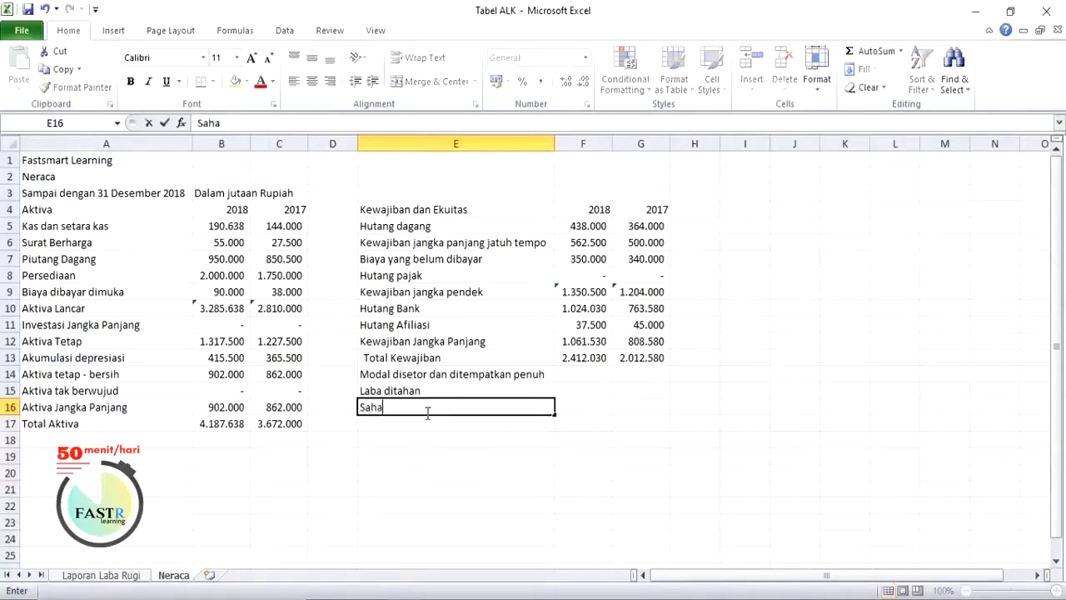
pyautogui.write('m treasury')
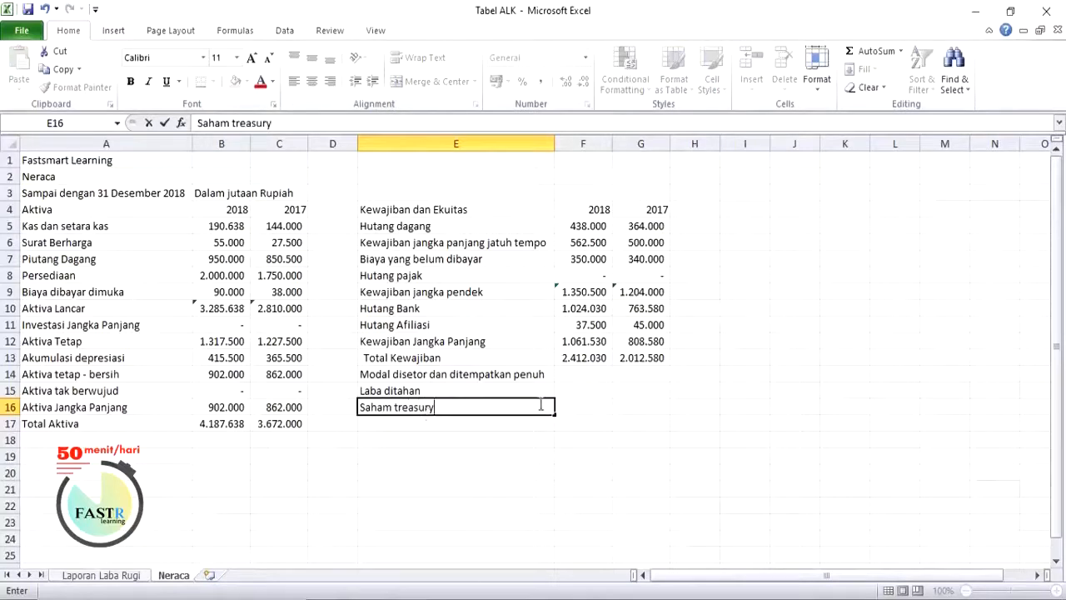
# Enter 1025000 as Modal disetor dan ditempatkan penuh for both 2018 and 2017 in cells F14 and G14.
pyautogui.click(582, 376)
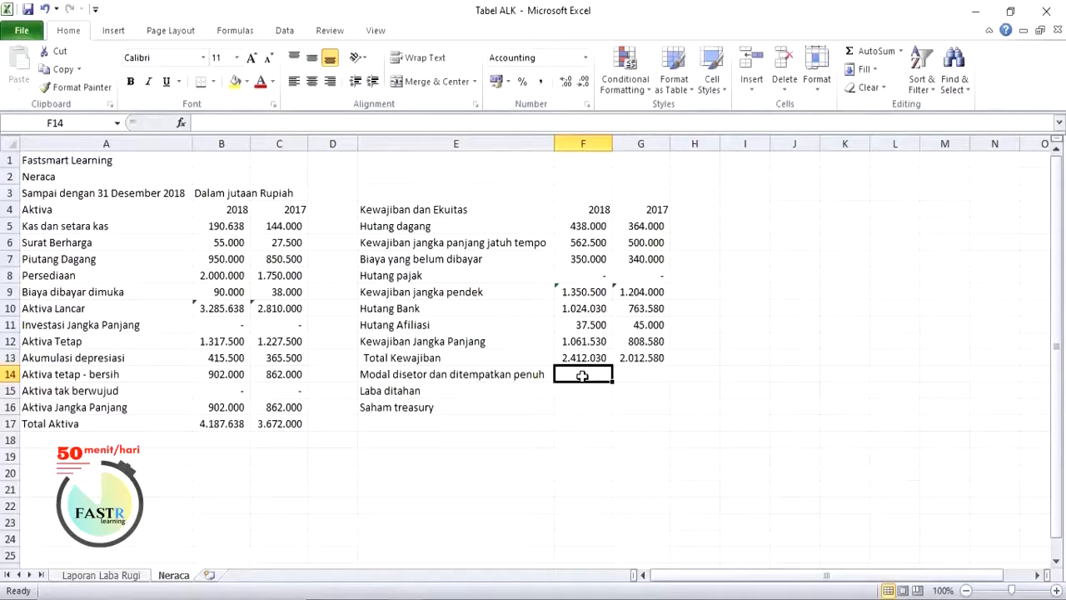
pyautogui.write('1.025.0')
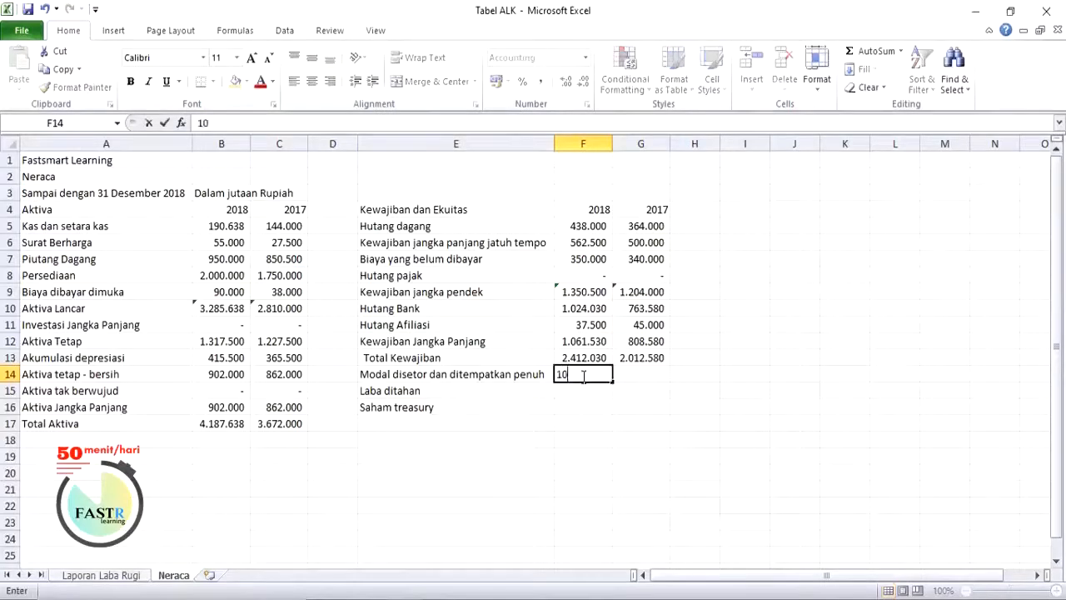
pyautogui.write('000')
pyautogui.click(636, 372)
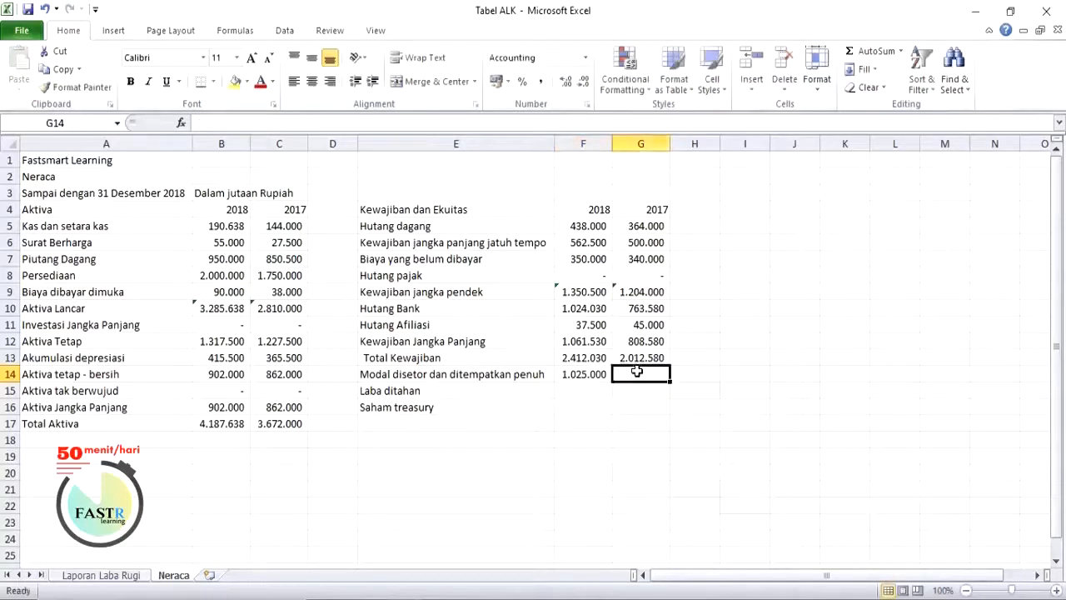
pyautogui.write('1.025.0')
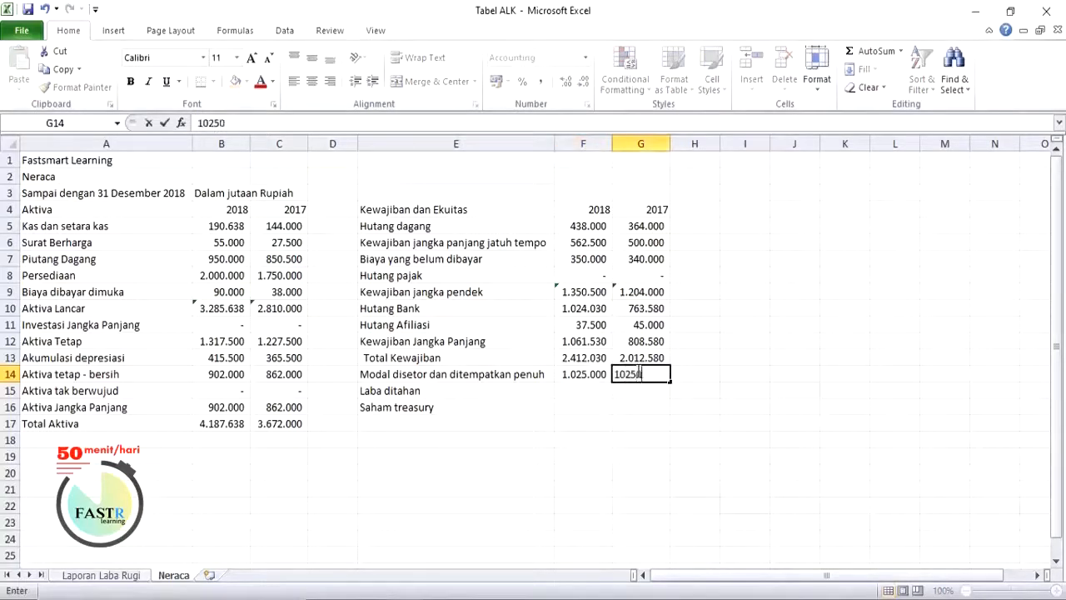
pyautogui.write('00')
pyautogui.click(590, 390)
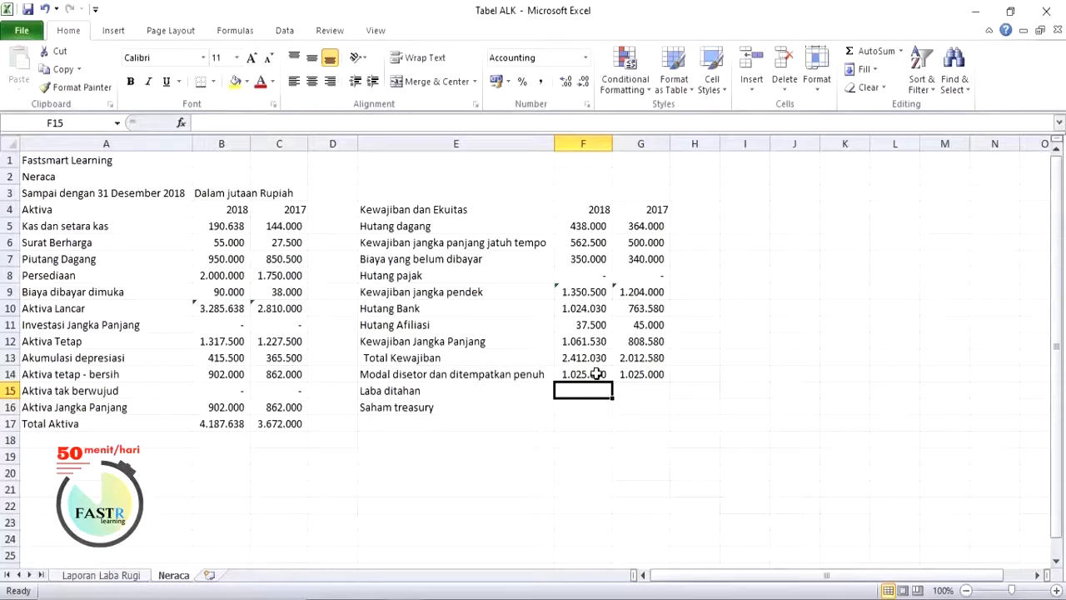
# Review the net profit on the Laporan Laba Rugi sheet and fill in Neraca's Laba ditahan with 625608 for 2018 and 509420 for 2017.
pyautogui.click(597, 374)
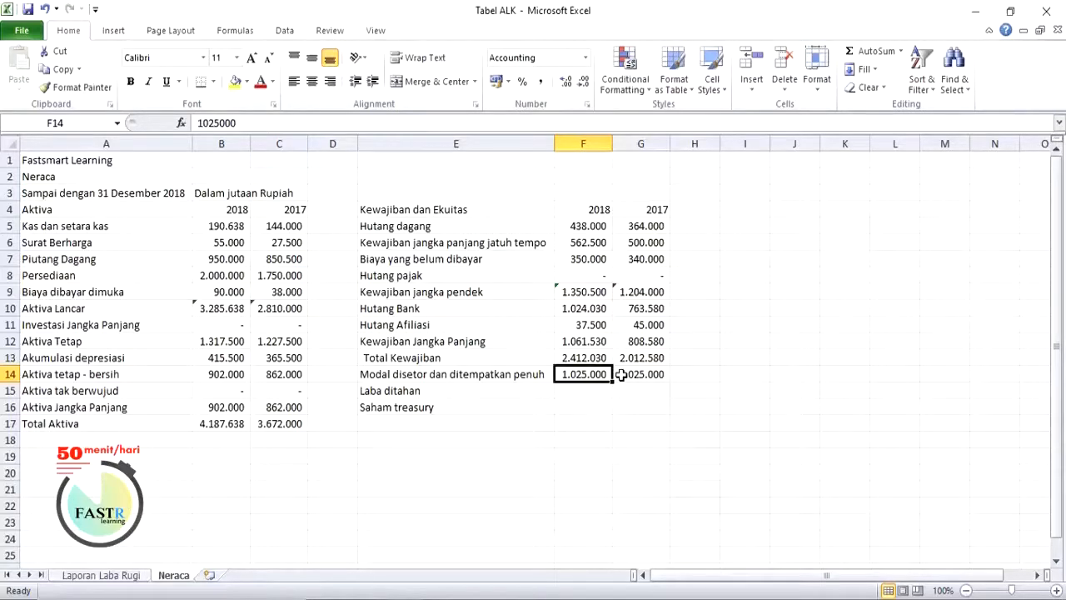
pyautogui.click(498, 391)
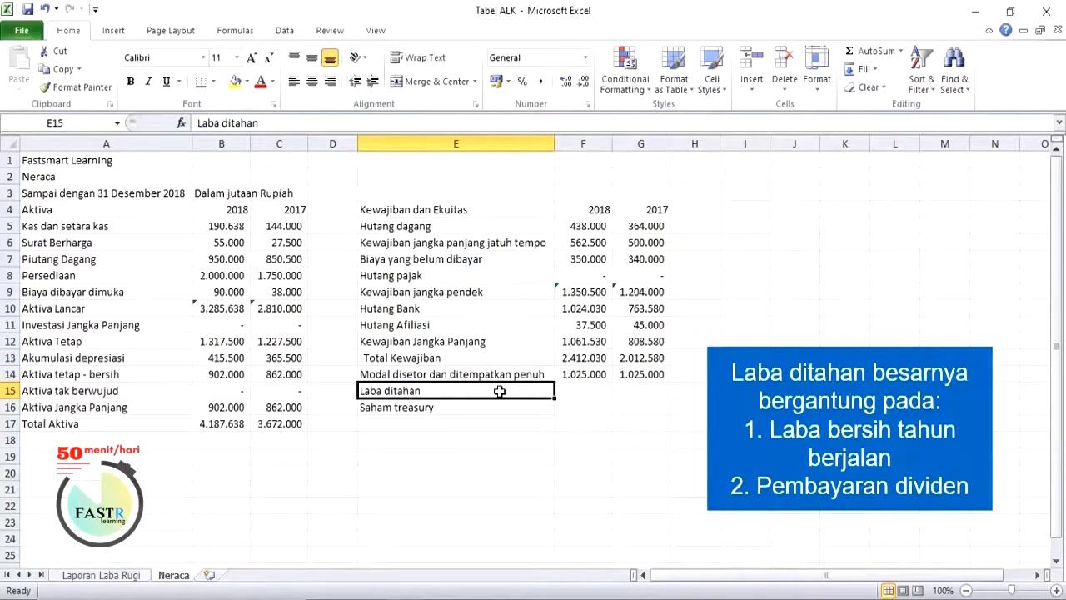
pyautogui.click(125, 580)
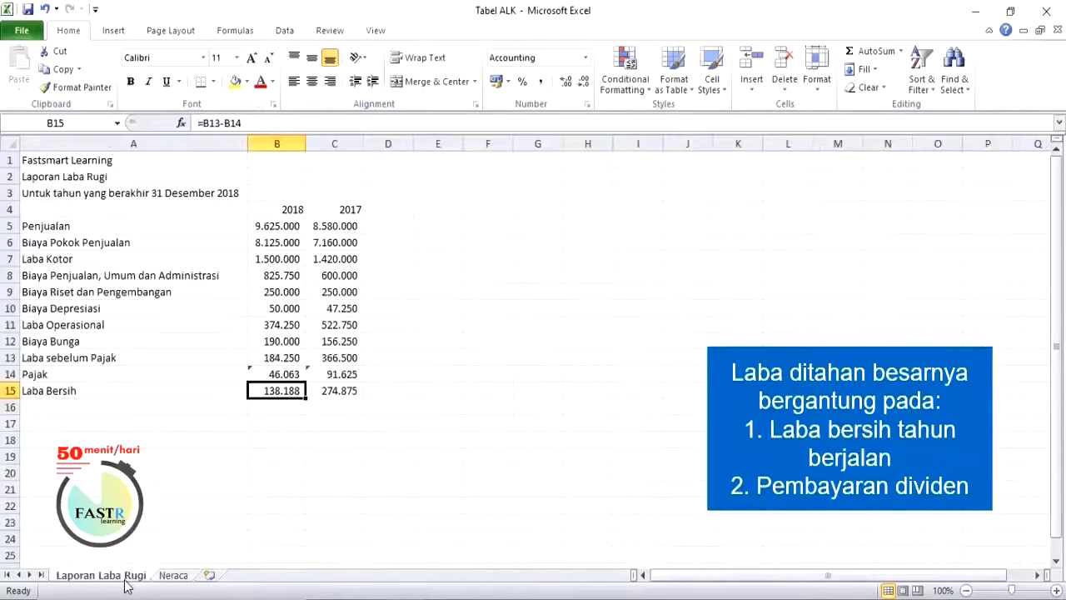
pyautogui.click(174, 576)
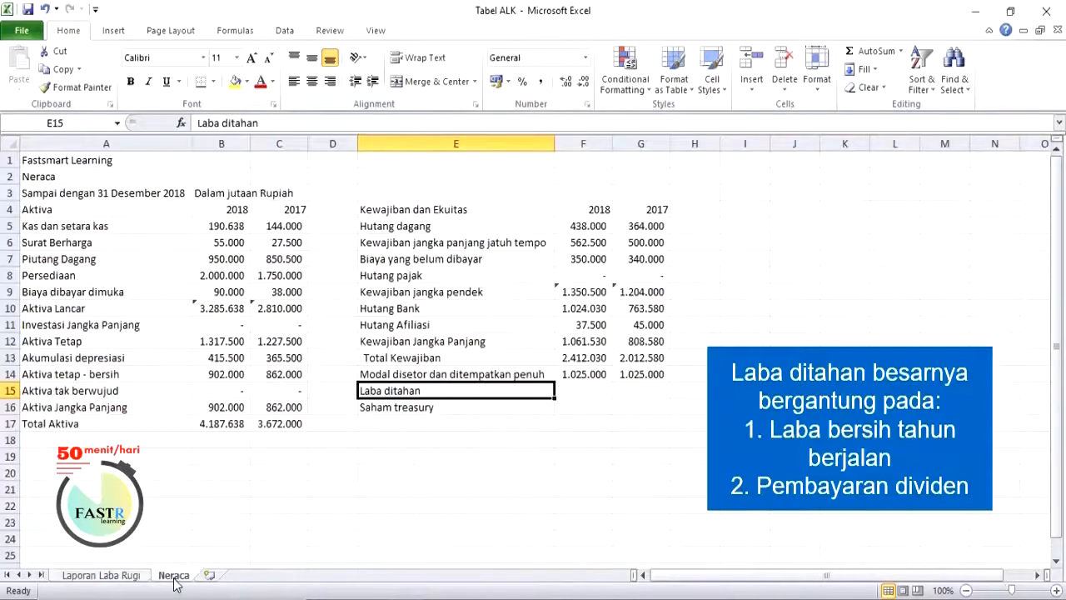
pyautogui.click(577, 392)
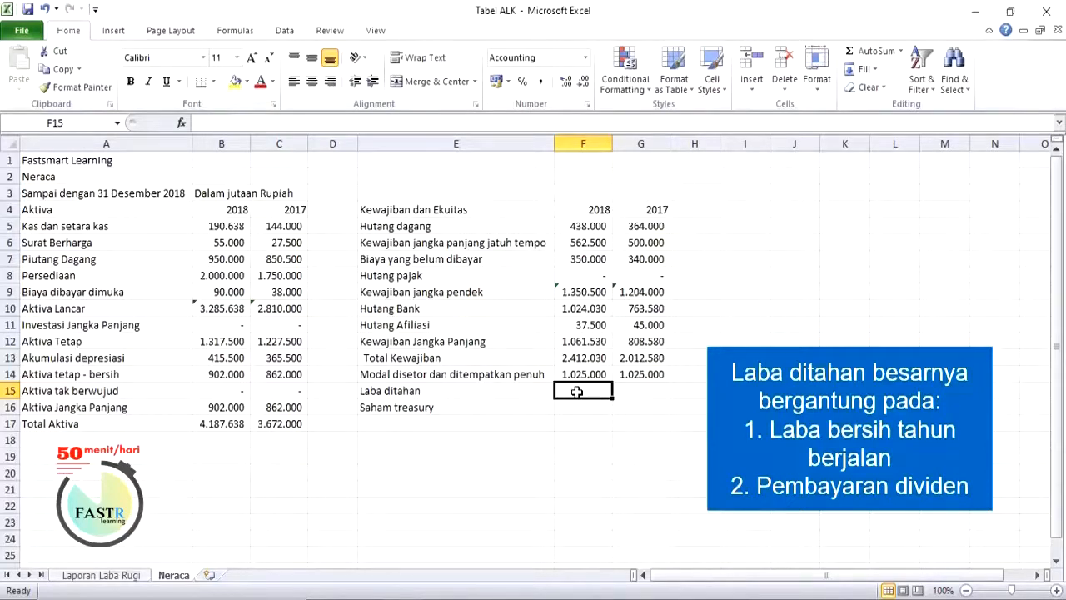
pyautogui.write('6256')
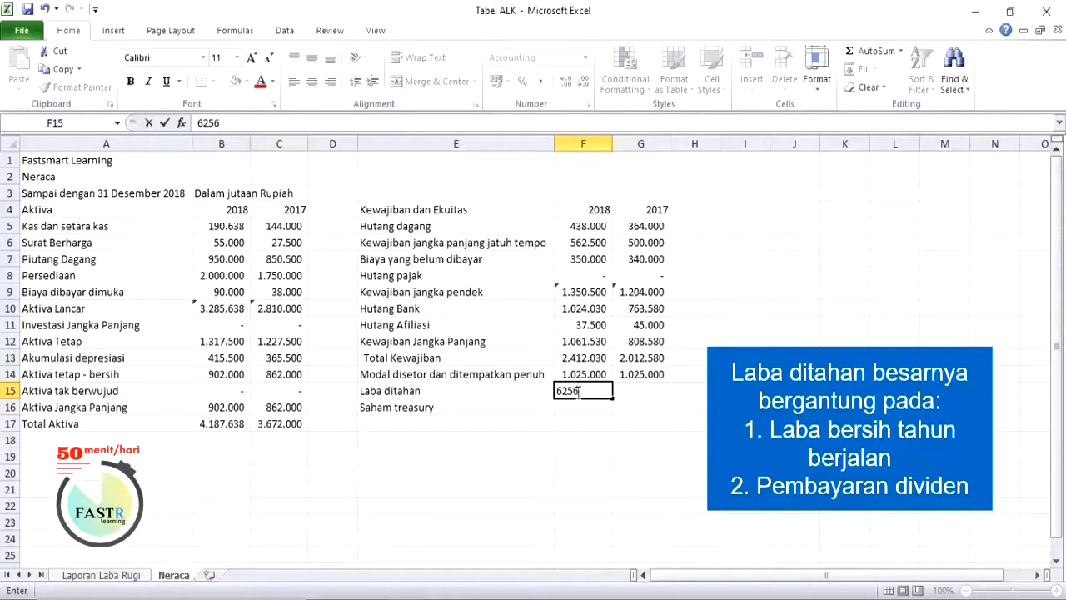
pyautogui.write('08')
pyautogui.click(639, 393)
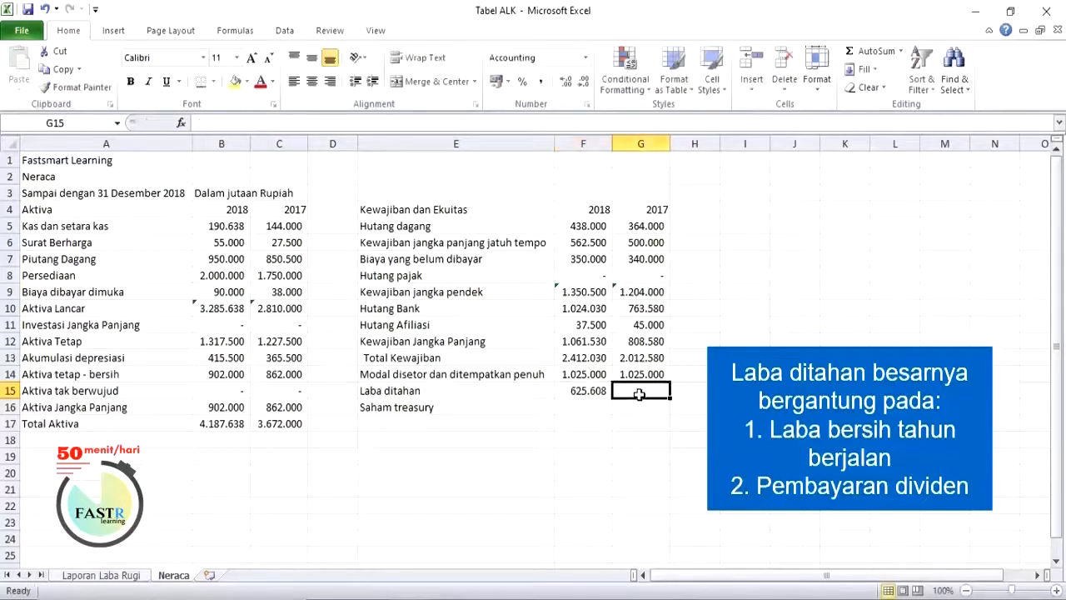
pyautogui.write('50')
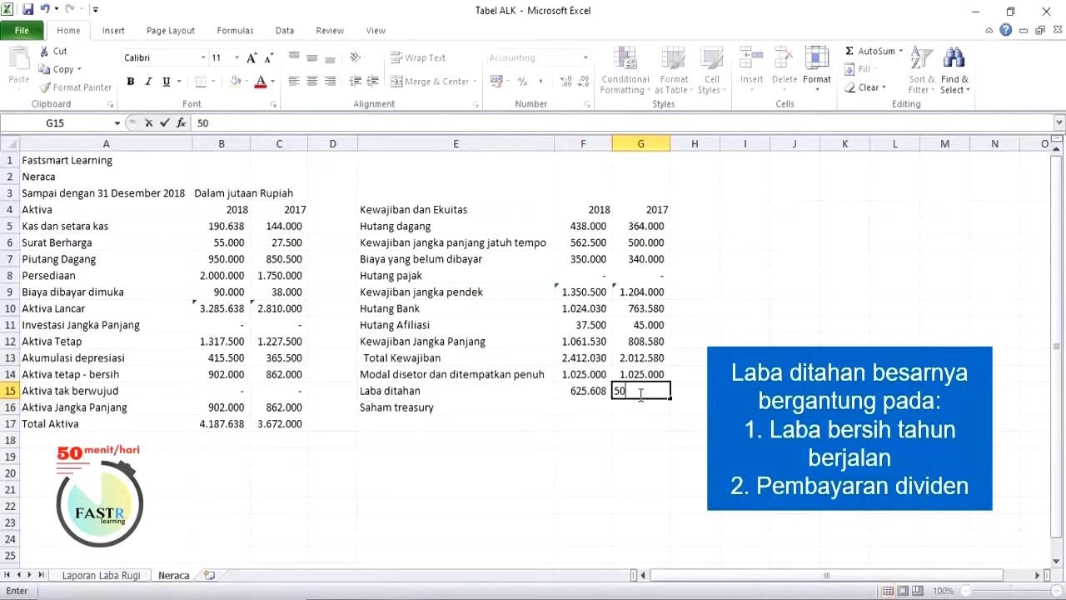
pyautogui.write('9420')
pyautogui.press('Return')
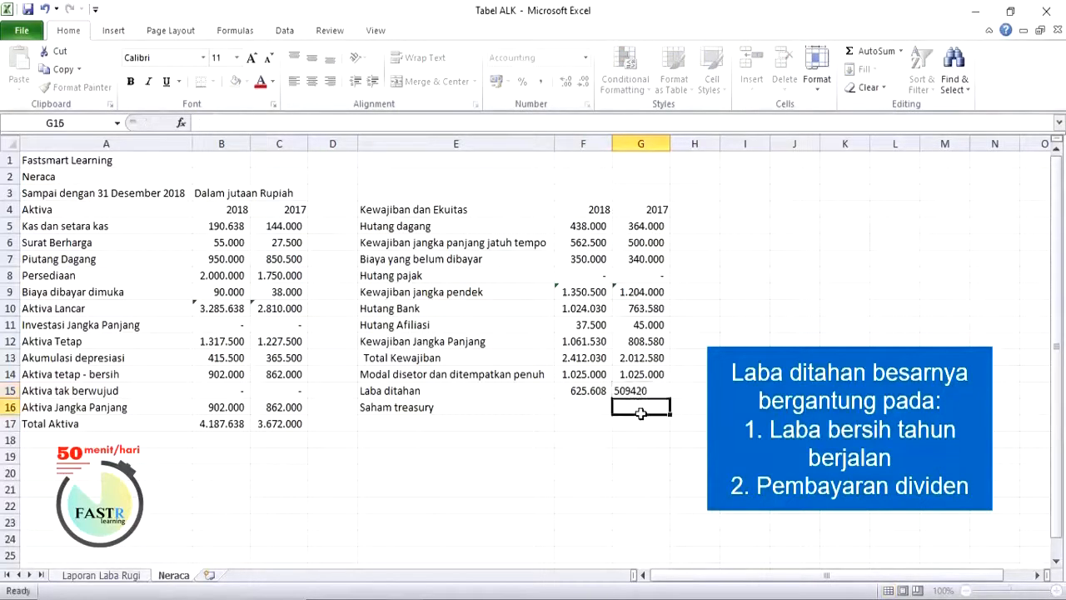
# Write the explanatory formula "=Laba bersih 2018 - Dividen + Laba ditahan 2017" in cell H15 beside the Laba ditahan values.
pyautogui.click(595, 391)
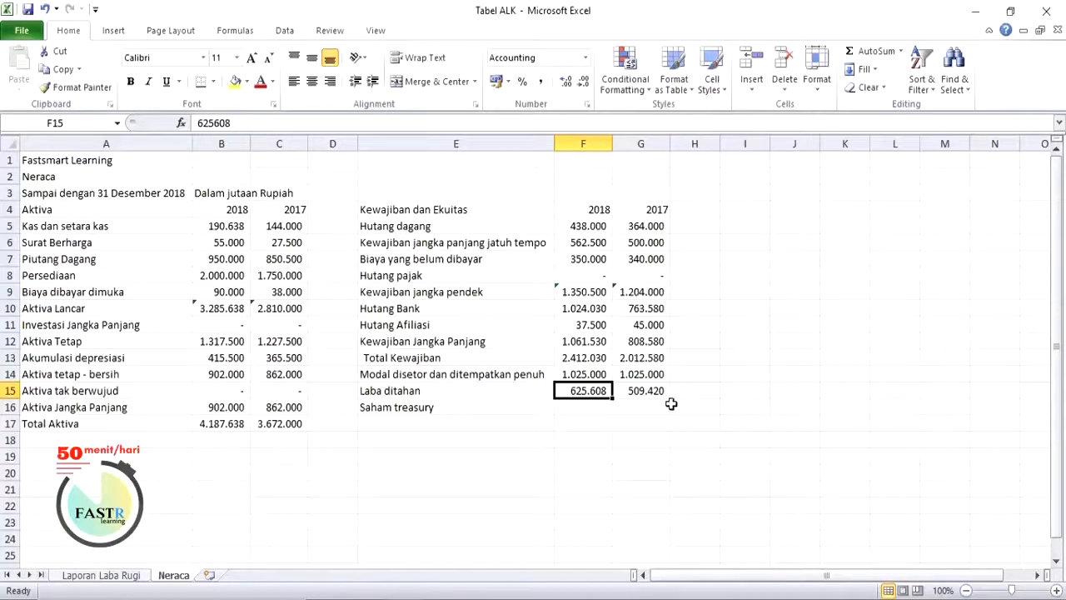
pyautogui.click(707, 393)
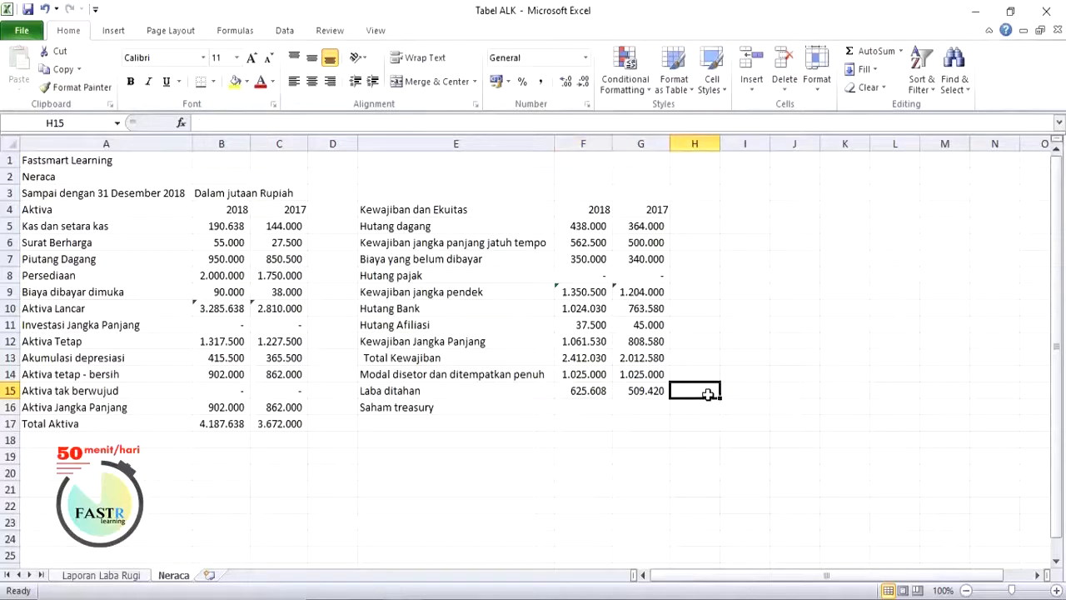
pyautogui.write('=')
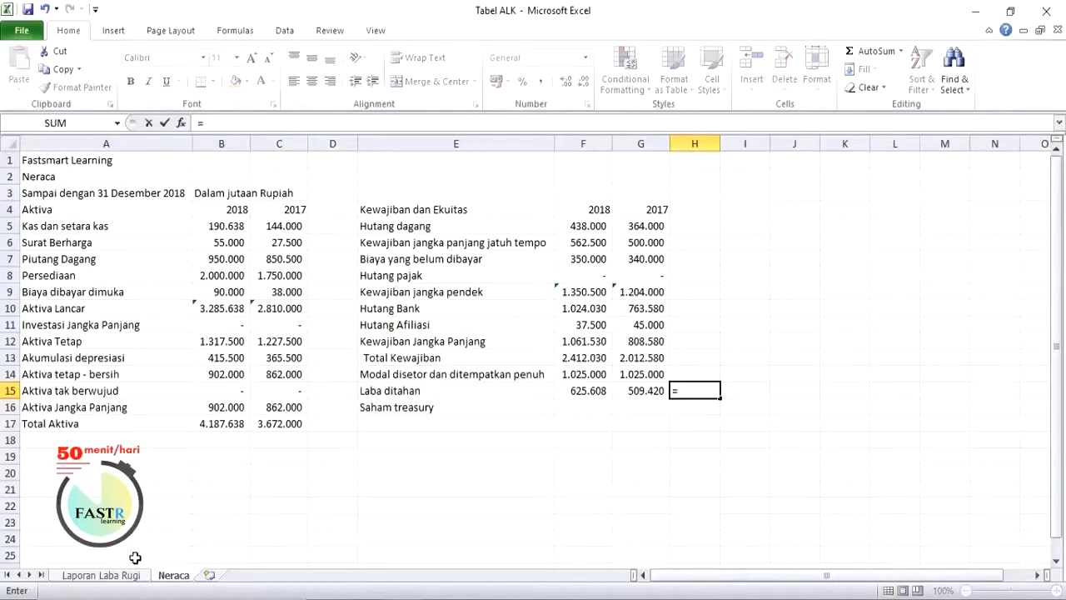
pyautogui.write('Labaersih')
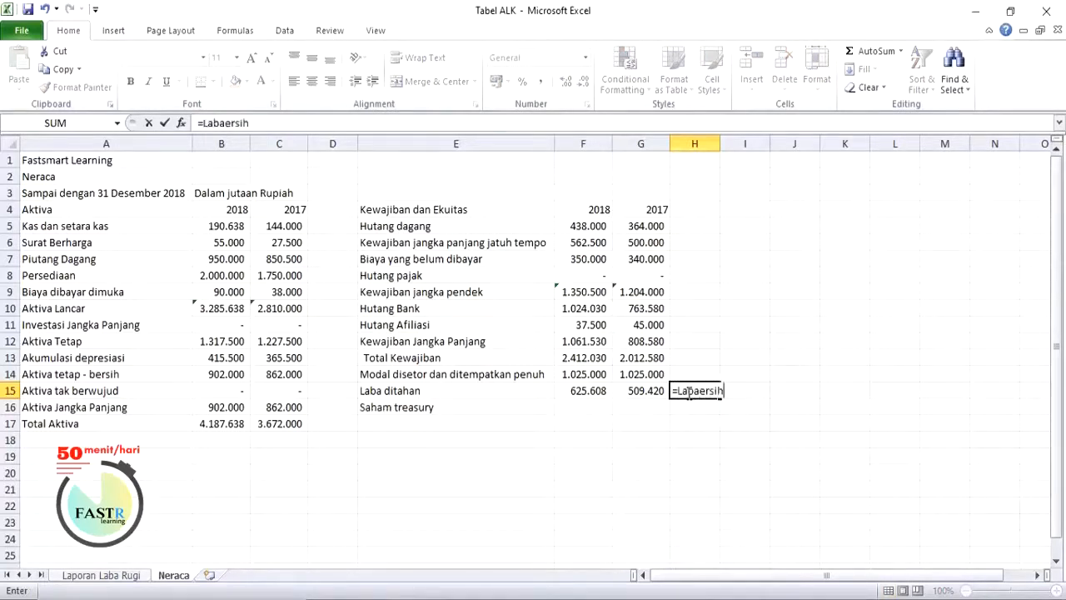
pyautogui.press('BackSpace')
pyautogui.press('BackSpace')
pyautogui.press('BackSpace')
pyautogui.press('BackSpace')
pyautogui.press('BackSpace')
pyautogui.write('bersih 2018')
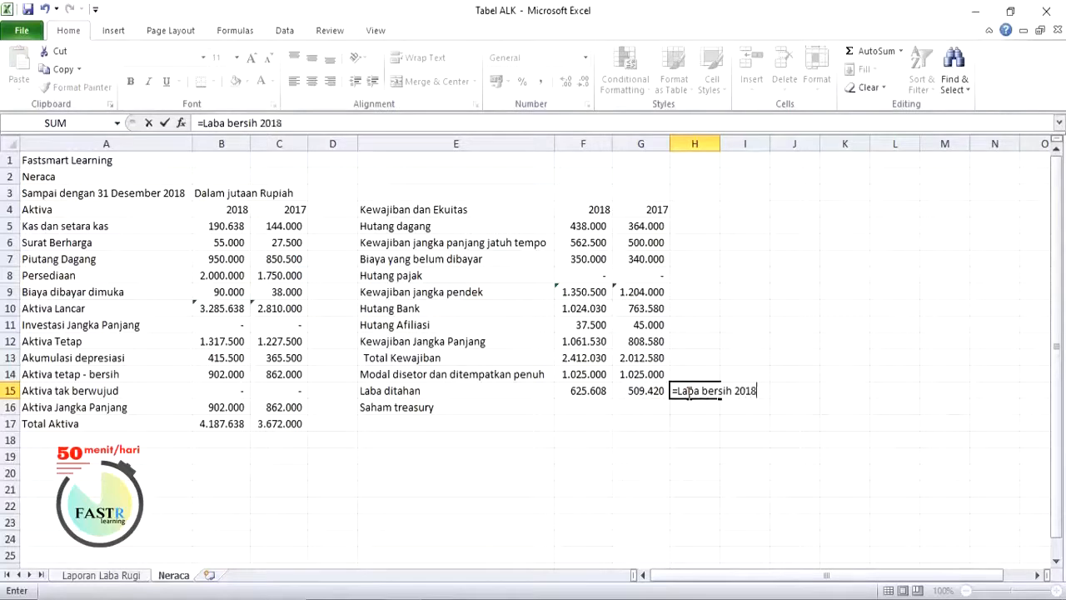
pyautogui.write(' - Dividen +')
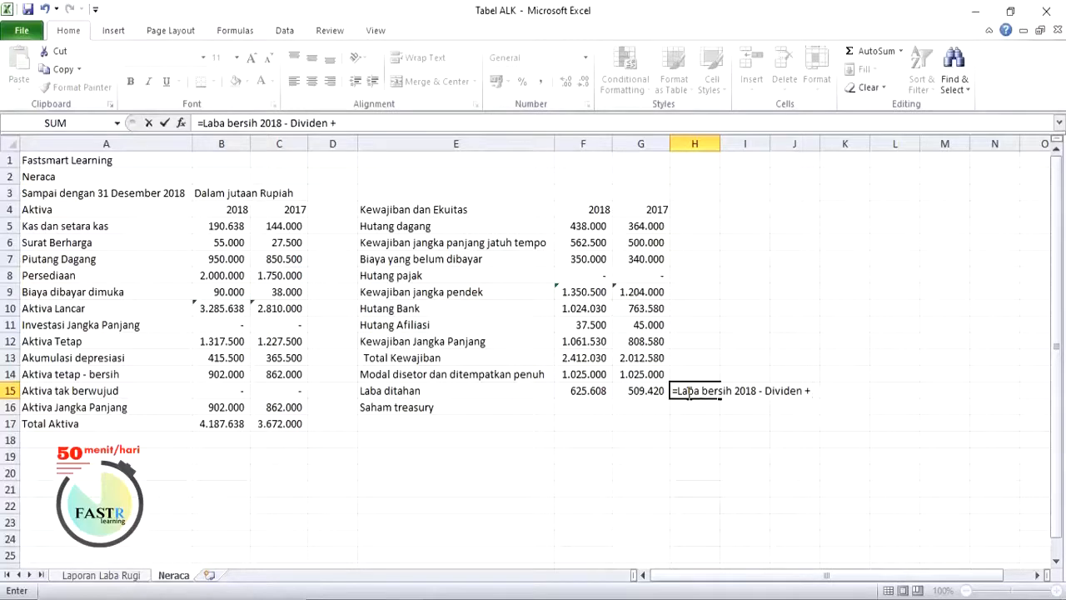
pyautogui.write(' Laba ditahan 2017')
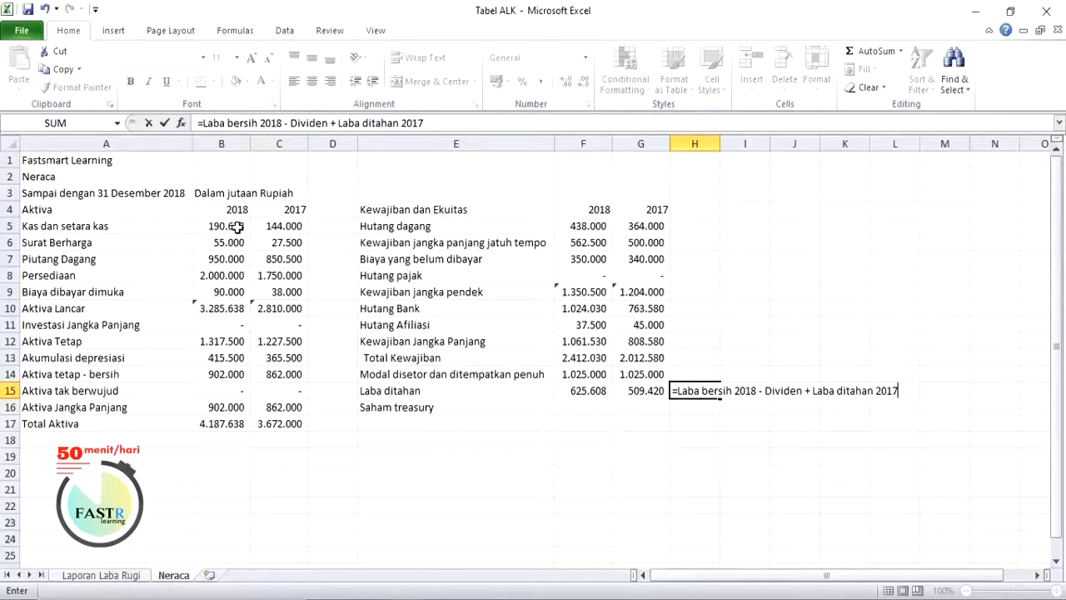
# Delete the explanatory retained-earnings text from cell H15, leaving the cell empty.
pyautogui.click(430, 123)
pyautogui.press('BackSpace')
pyautogui.press('BackSpace')
pyautogui.press('BackSpace')
pyautogui.press('BackSpace')
pyautogui.press('BackSpace')
pyautogui.press('BackSpace')
pyautogui.press('BackSpace')
pyautogui.press('BackSpace')
pyautogui.press('BackSpace')
pyautogui.press('BackSpace')
pyautogui.press('BackSpace')
pyautogui.press('BackSpace')
pyautogui.press('BackSpace')
pyautogui.press('BackSpace')
pyautogui.press('BackSpace')
pyautogui.press('BackSpace')
pyautogui.press('BackSpace')
pyautogui.press('BackSpace')
pyautogui.press('BackSpace')
pyautogui.press('BackSpace')
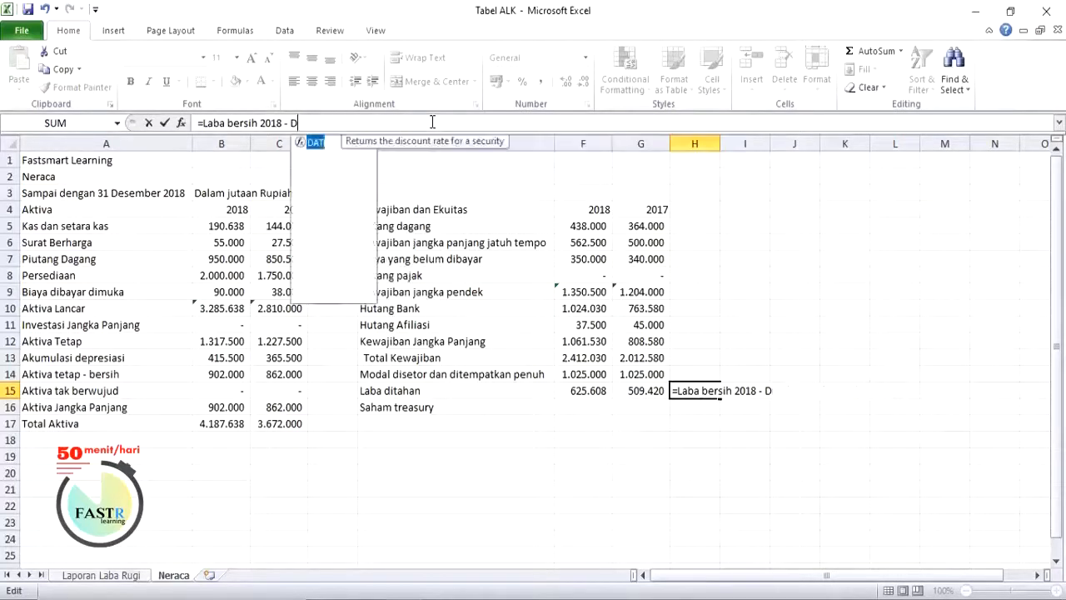
pyautogui.press('BackSpace')
pyautogui.press('BackSpace')
pyautogui.press('BackSpace')
pyautogui.press('BackSpace')
pyautogui.press('BackSpace')
pyautogui.press('BackSpace')
pyautogui.press('BackSpace')
pyautogui.press('BackSpace')
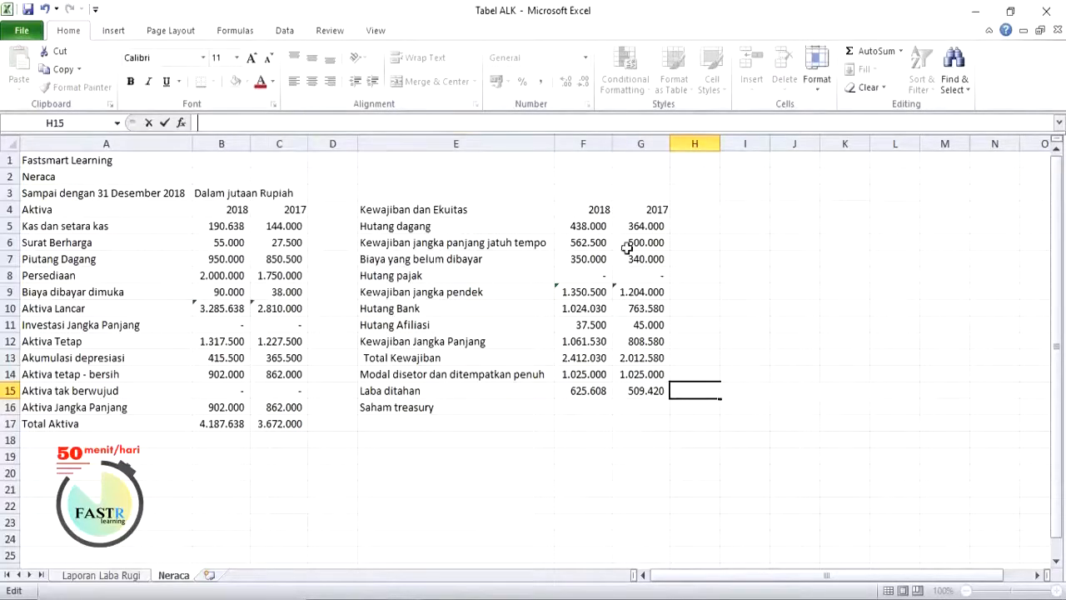
pyautogui.click(589, 393)
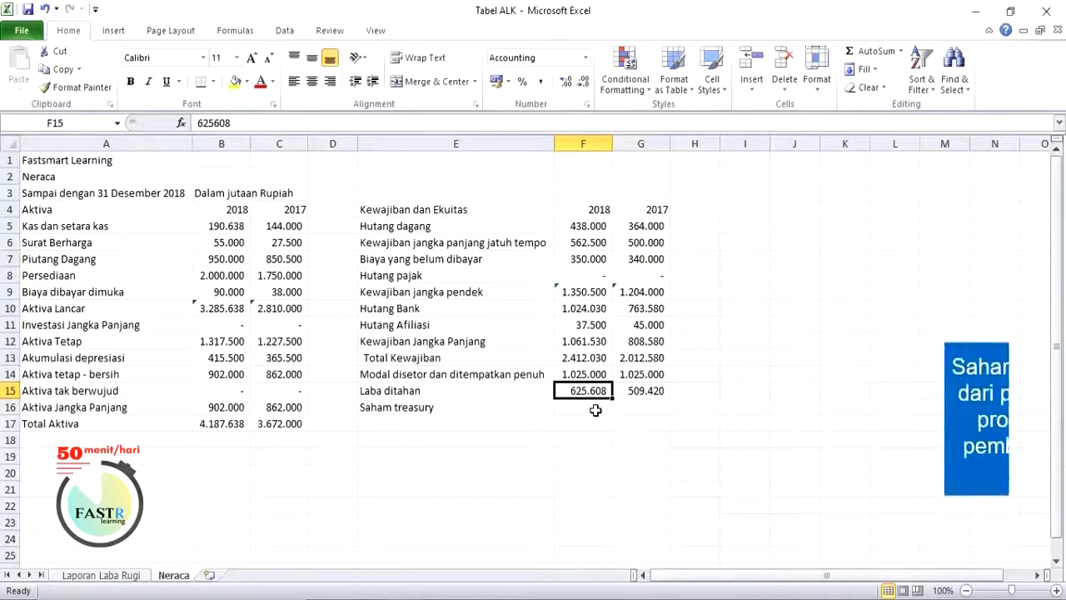
# Enter 125000 as Saham treasury for both 2018 and 2017 in cells F16 and G16.
pyautogui.click(595, 406)
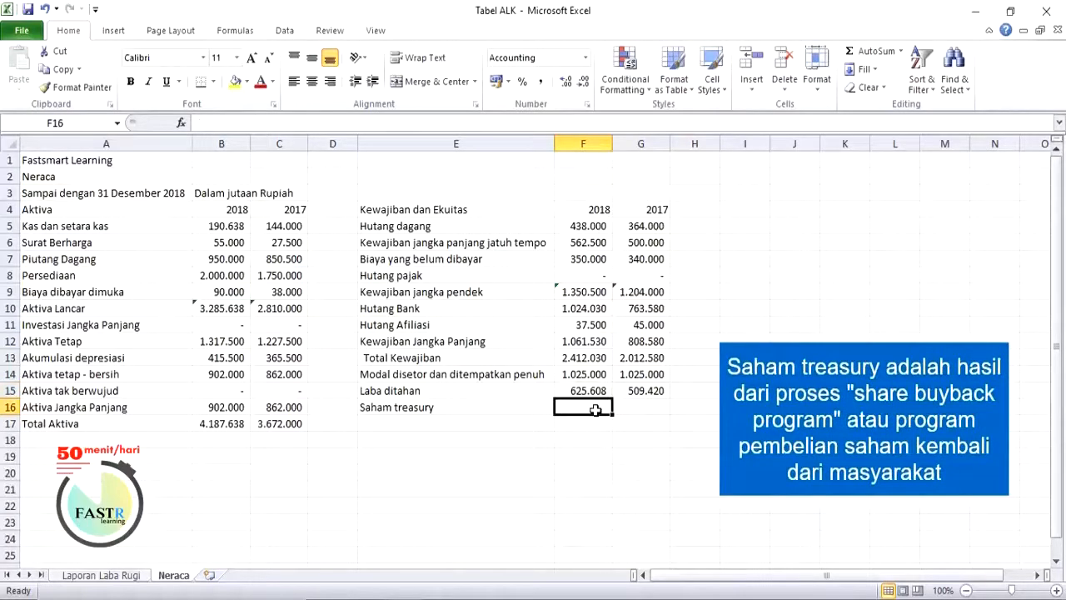
pyautogui.write('125000')
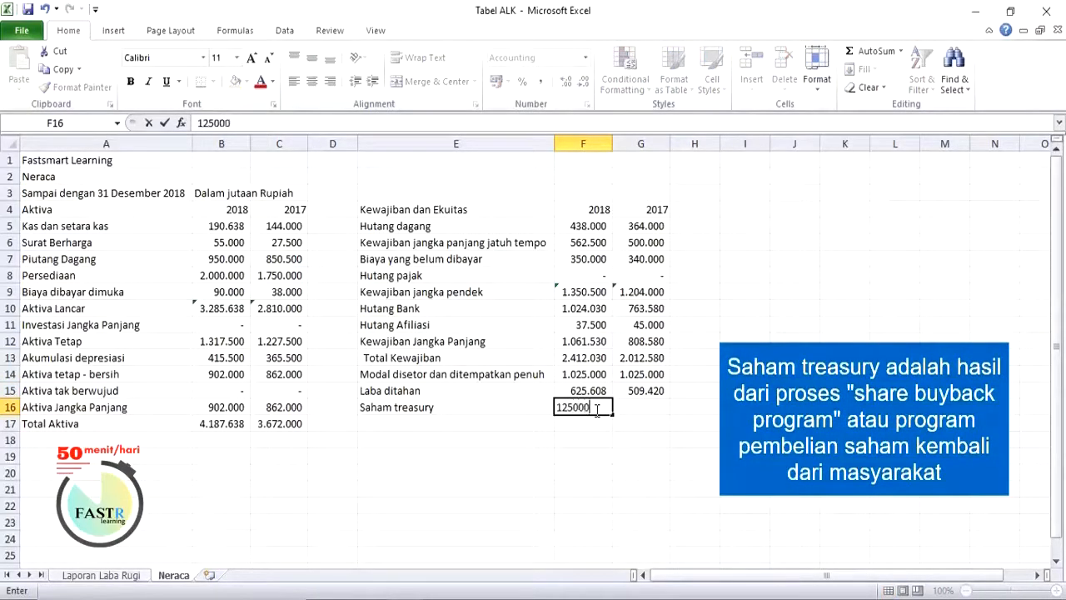
pyautogui.click(629, 408)
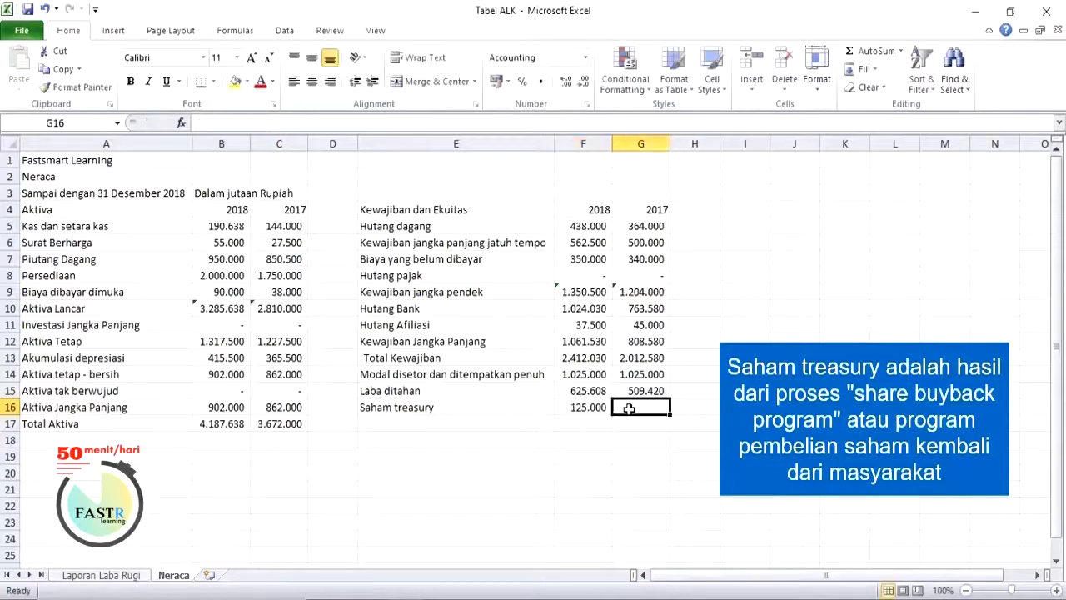
pyautogui.write('12500')
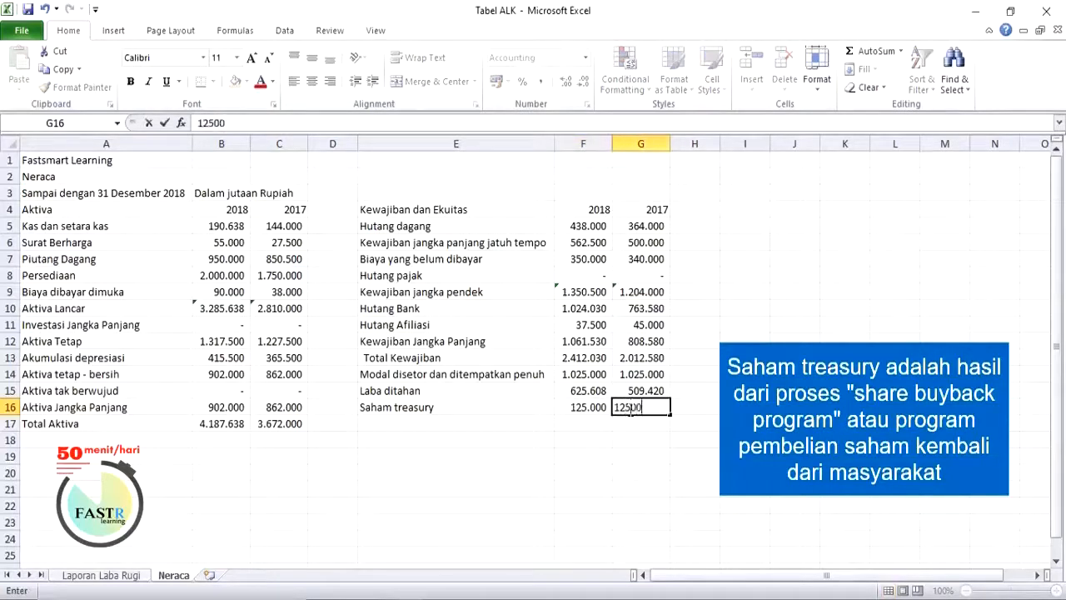
pyautogui.write('0')
pyautogui.click(527, 411)
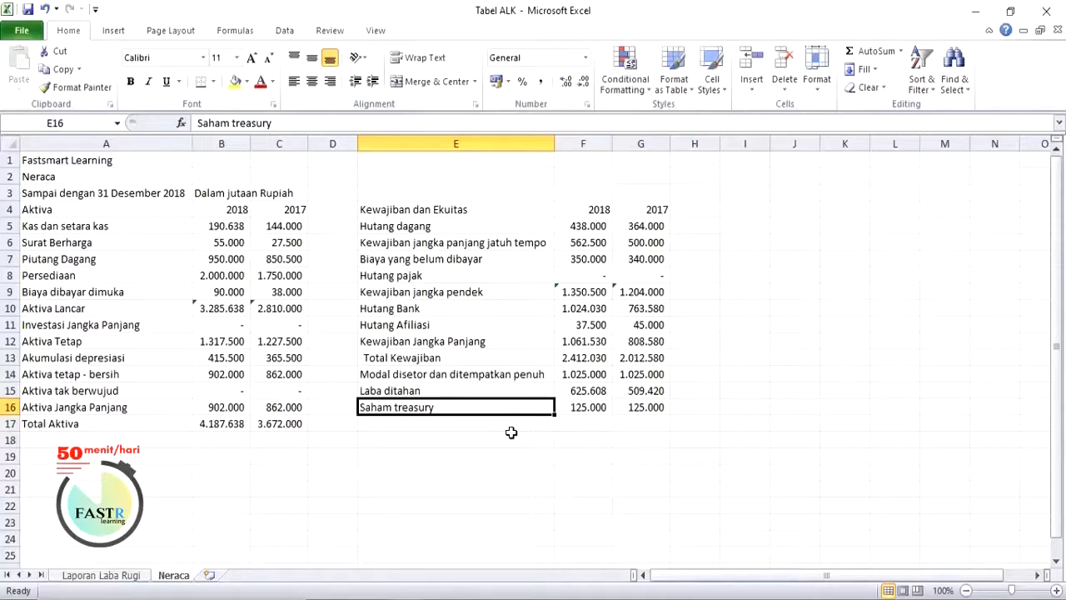
# Add a "Total Ekuitas" row in E17 with =SUM(F14:F16) in F17, and fill the formula across to G17.
pyautogui.click(419, 425)
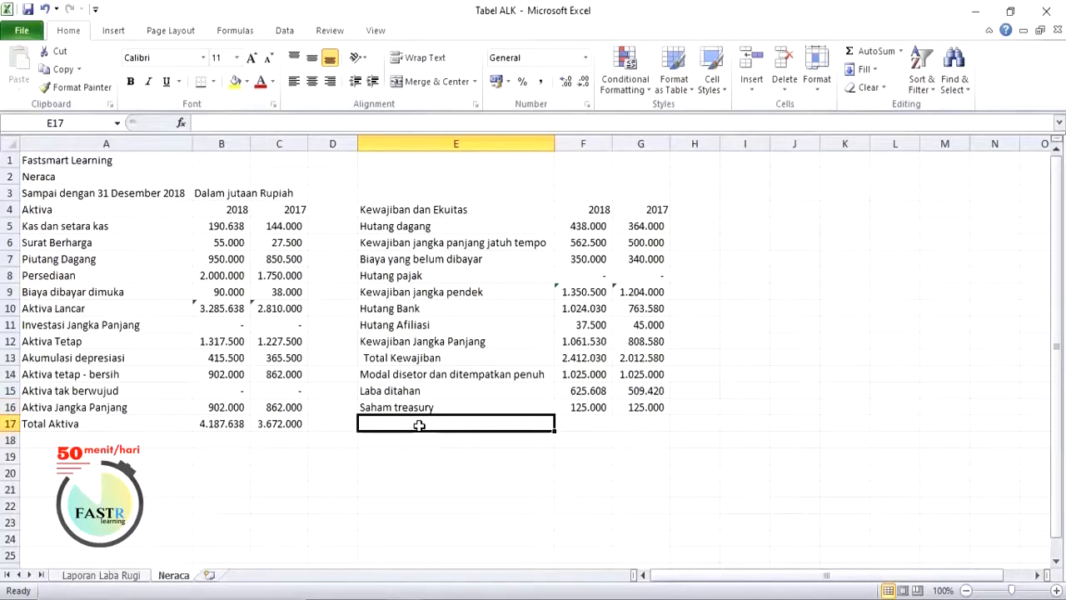
pyautogui.write('Total')
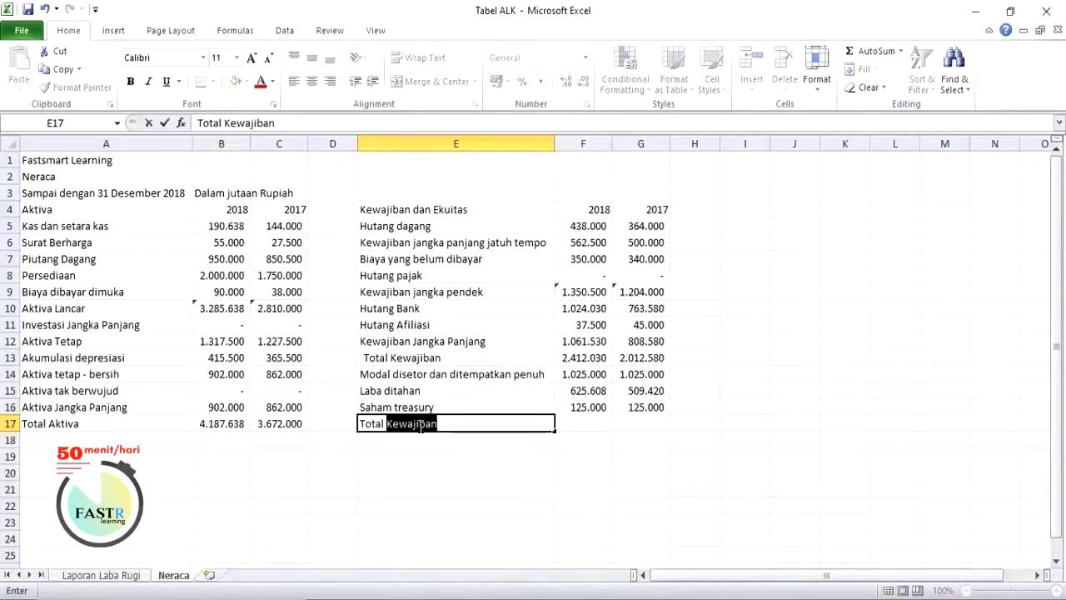
pyautogui.write(' Ekuitas')
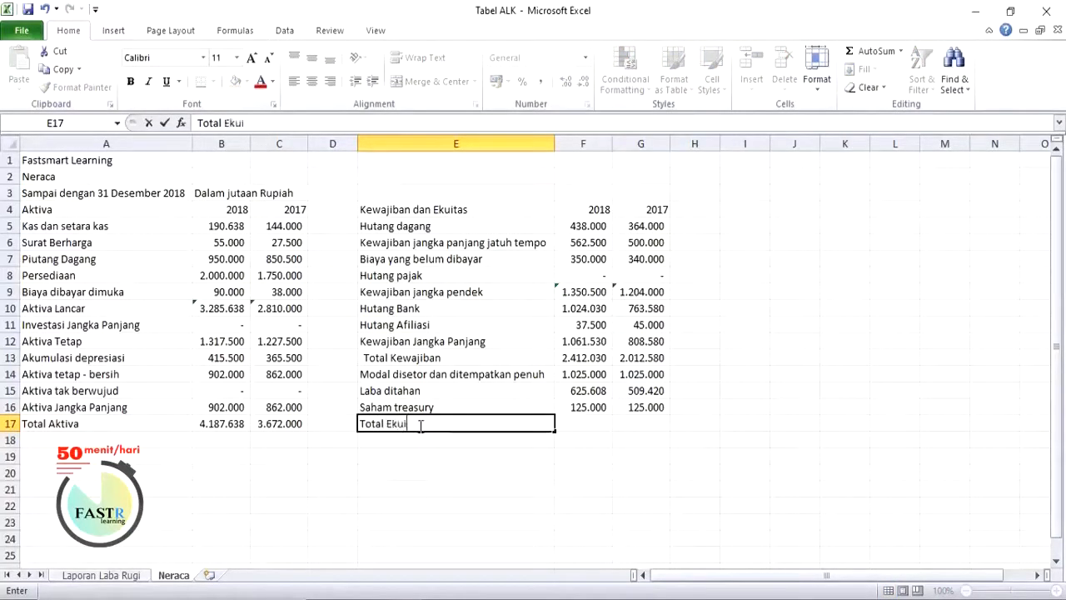
pyautogui.click(598, 425)
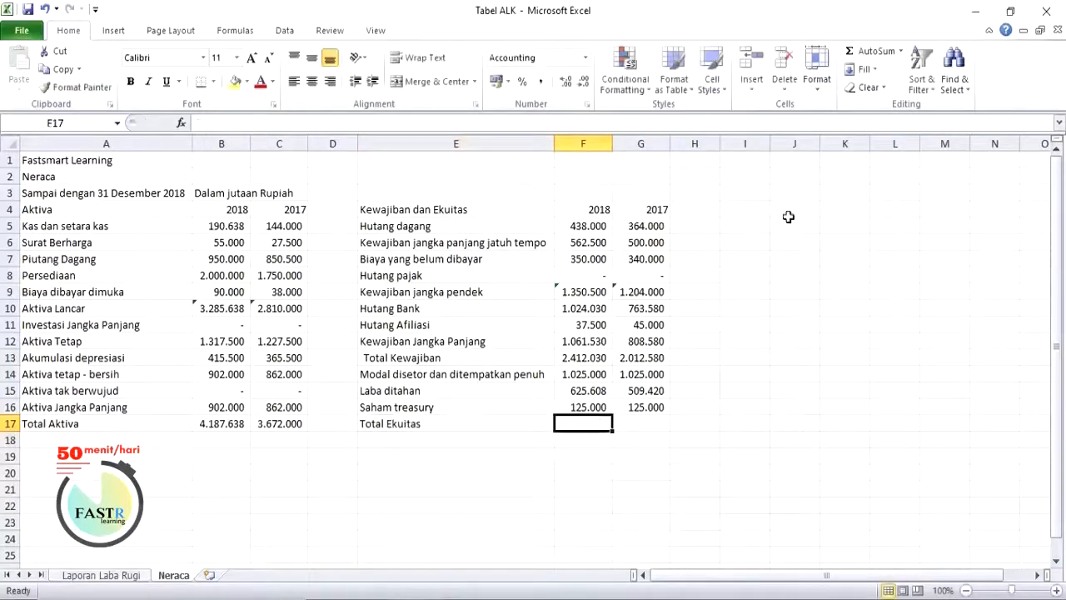
pyautogui.click(872, 53)
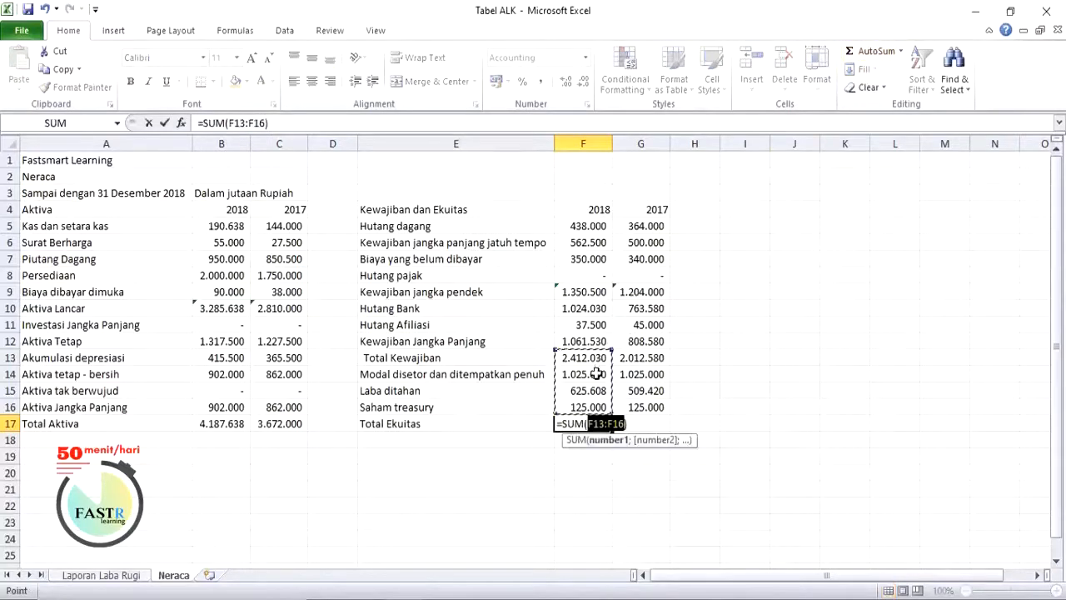
pyautogui.moveTo(596, 374); pyautogui.dragTo(599, 398)
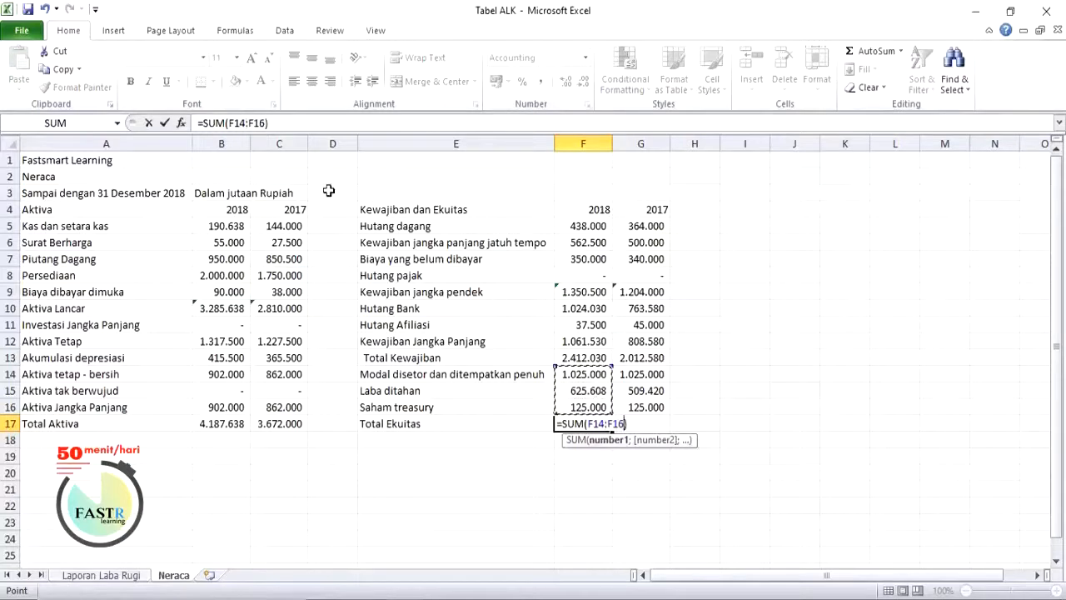
pyautogui.click(165, 124)
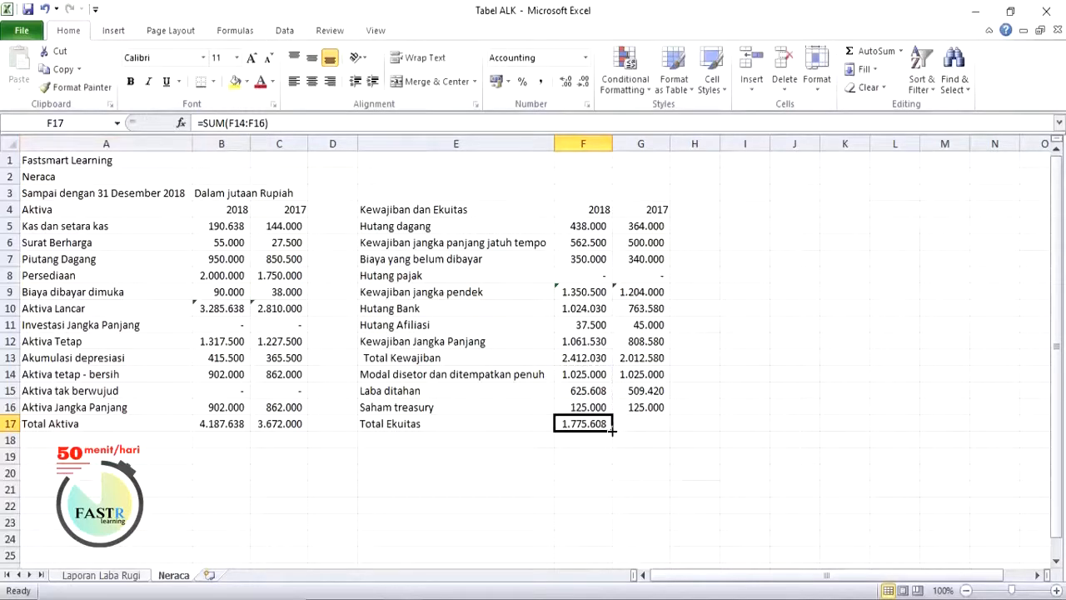
pyautogui.moveTo(612, 430); pyautogui.dragTo(650, 428)
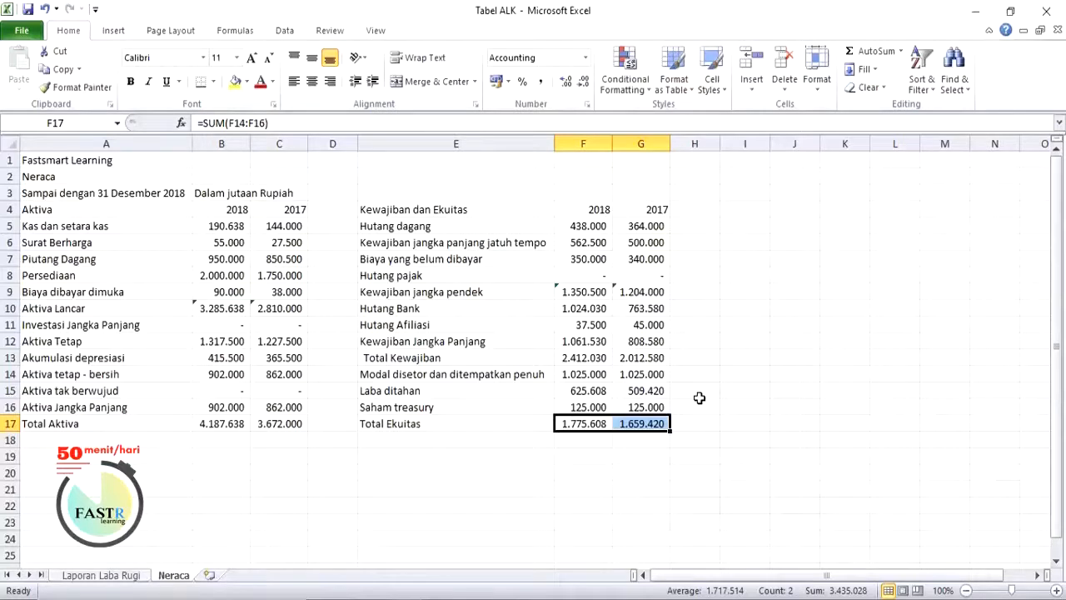
# Label cell E18 "Total Kewajiban dan Ekuitas" below the Total Ekuitas row.
pyautogui.click(365, 438)
pyautogui.write('To')
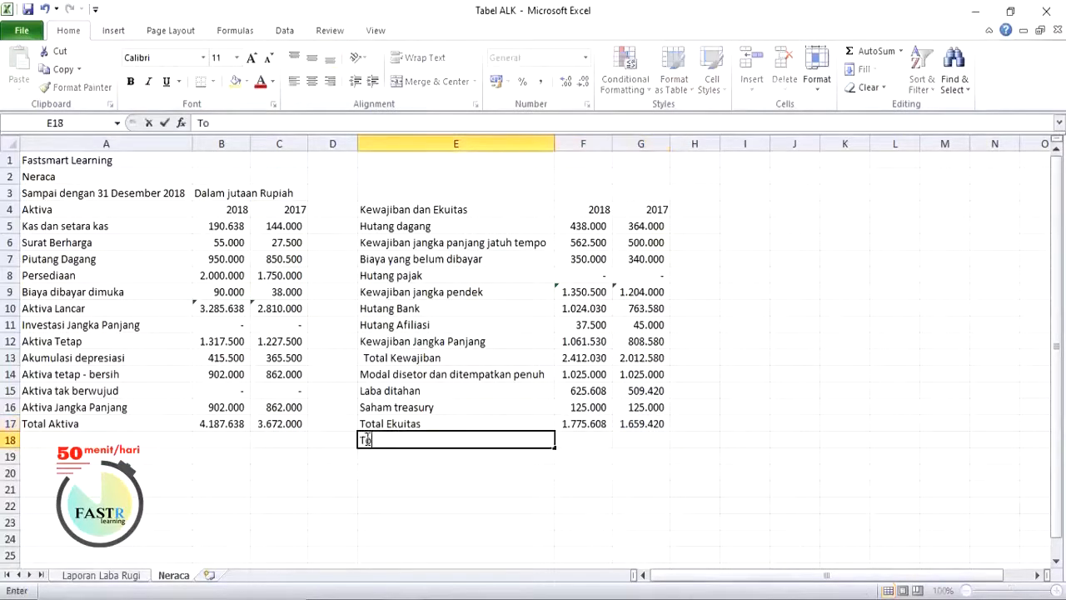
pyautogui.write('tal Kewajiba')
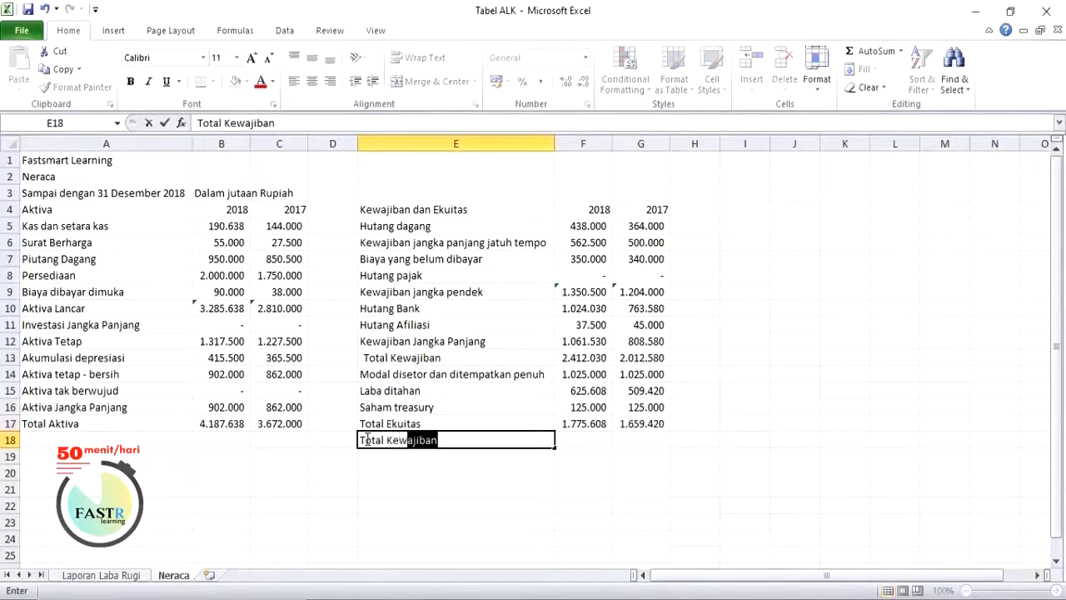
pyautogui.write('n da')
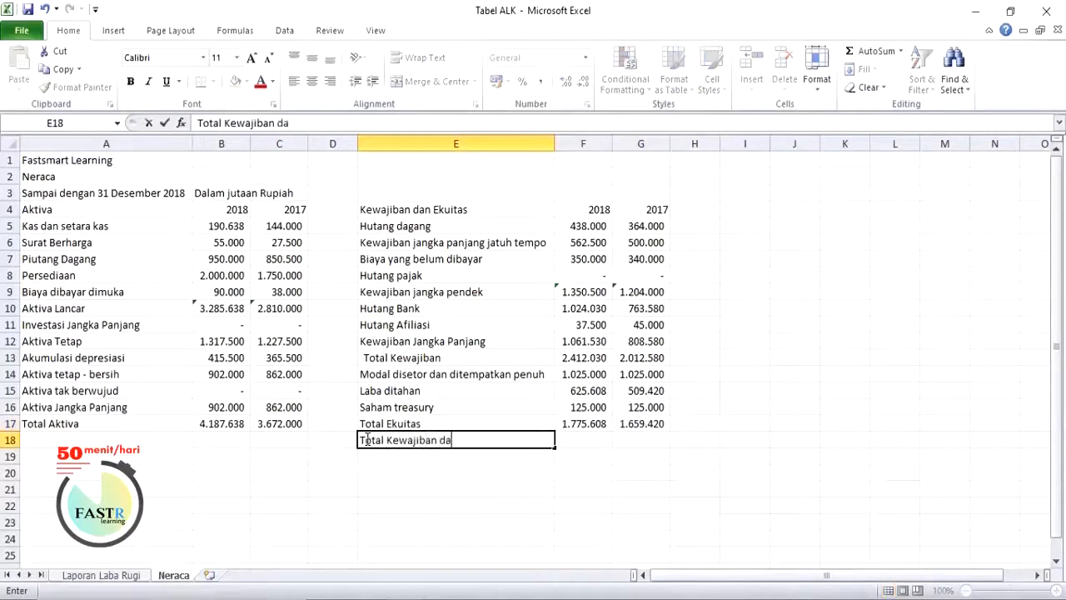
pyautogui.write('n Ekuitas')
# Calculate Total Kewajiban dan Ekuitas with =F13+F17 in F18 and fill the formula across to G18.
pyautogui.click(583, 443)
pyautogui.write('=')
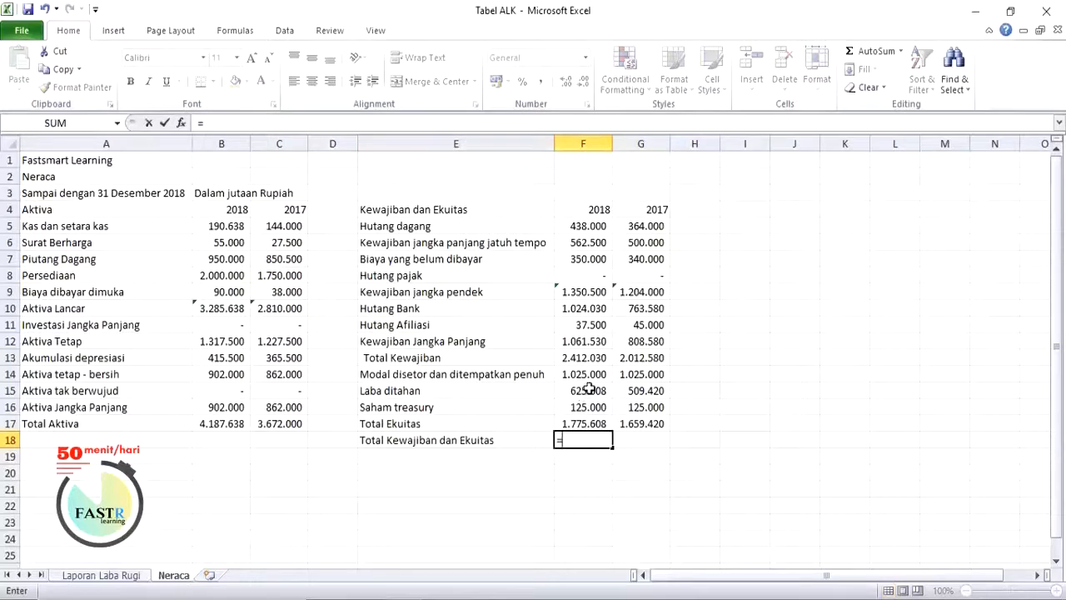
pyautogui.click(586, 358)
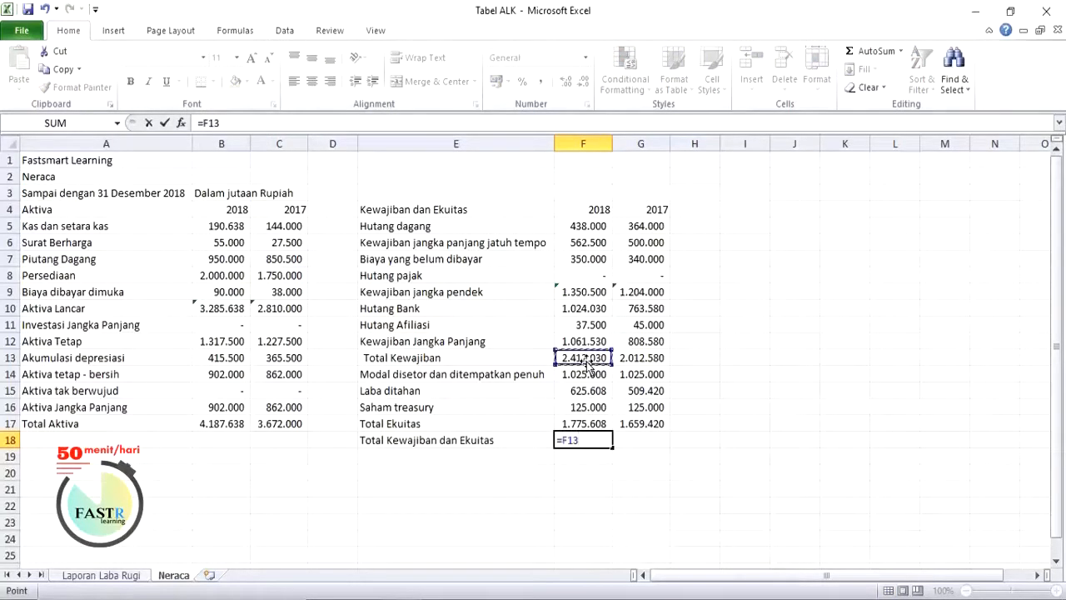
pyautogui.write('+')
pyautogui.click(586, 425)
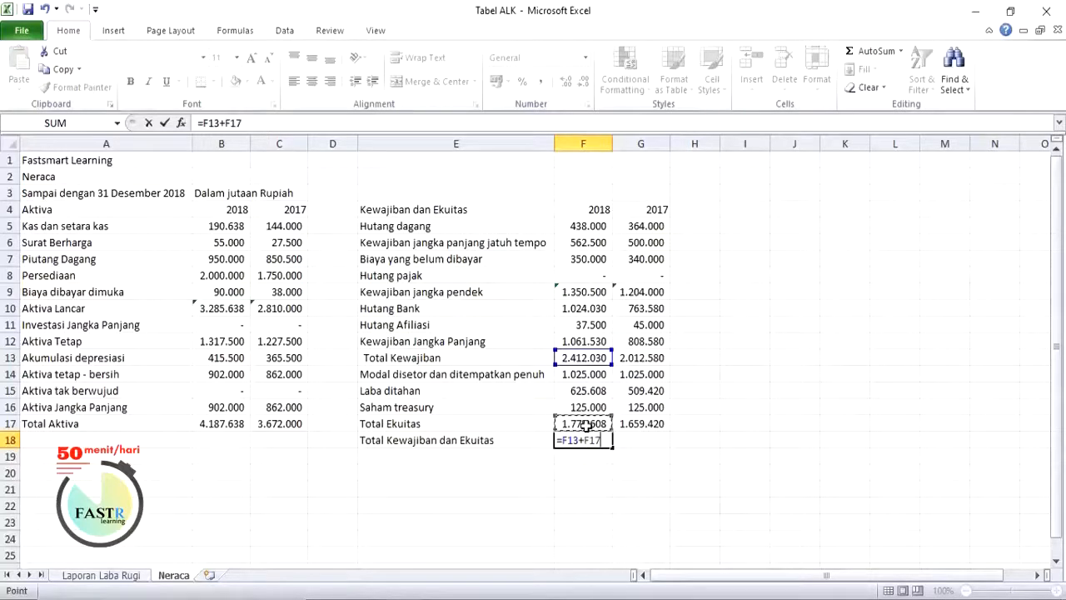
pyautogui.click(165, 125)
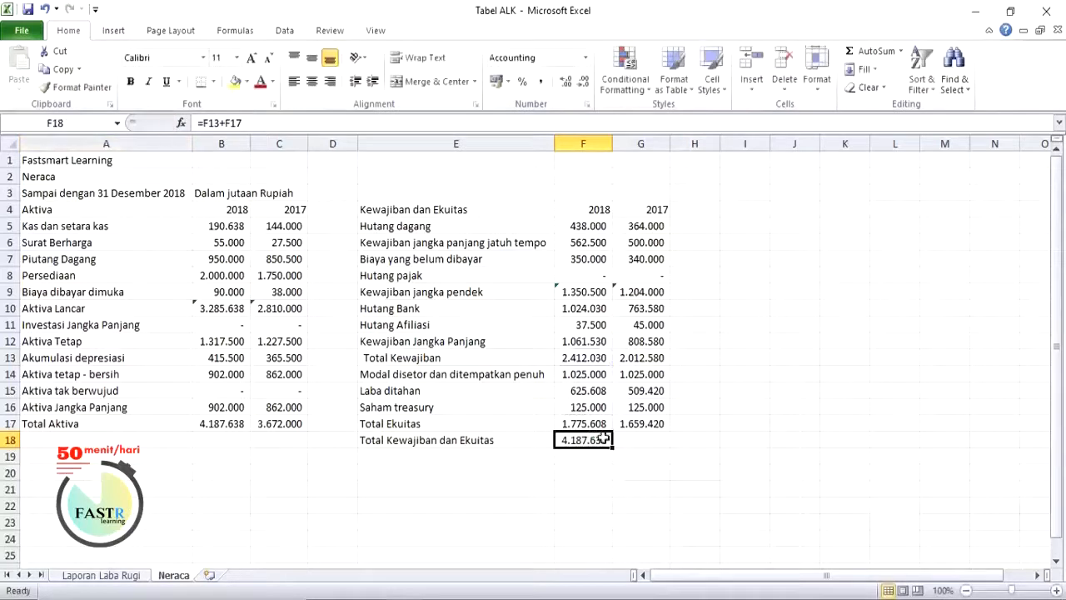
pyautogui.moveTo(613, 447); pyautogui.dragTo(652, 438)
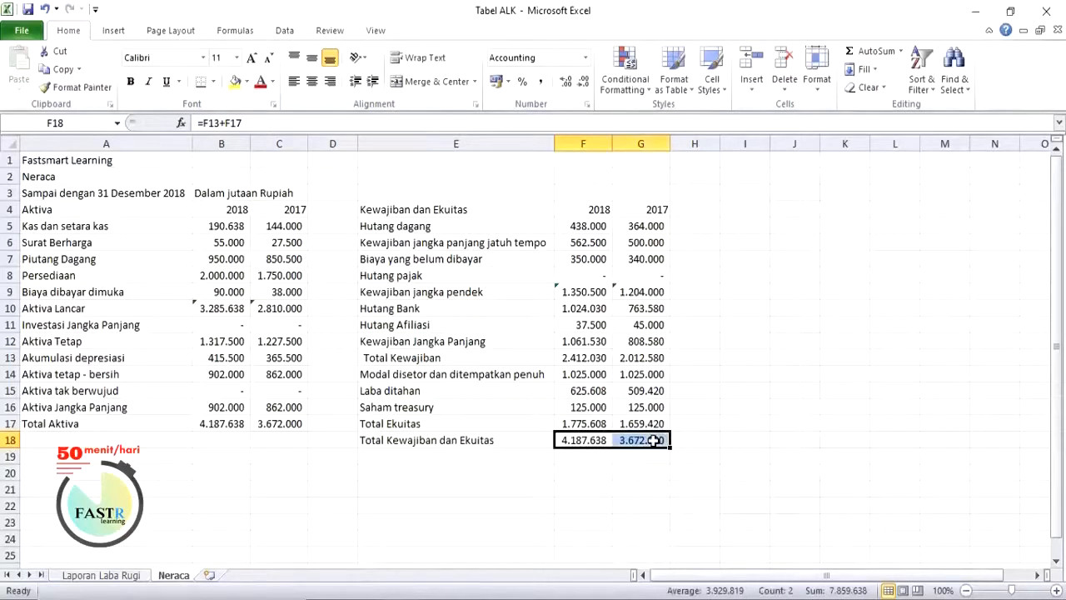
# Compare the 2018 Total Aktiva in B17 with the 2018 Total Kewajiban dan Ekuitas in F18.
pyautogui.click(725, 389)
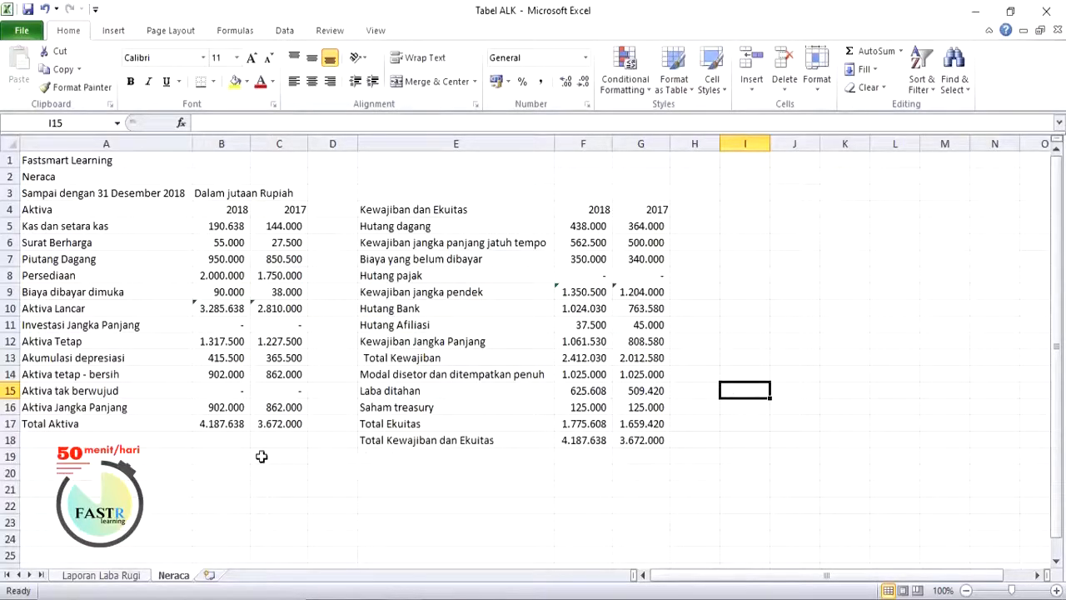
pyautogui.click(232, 423)
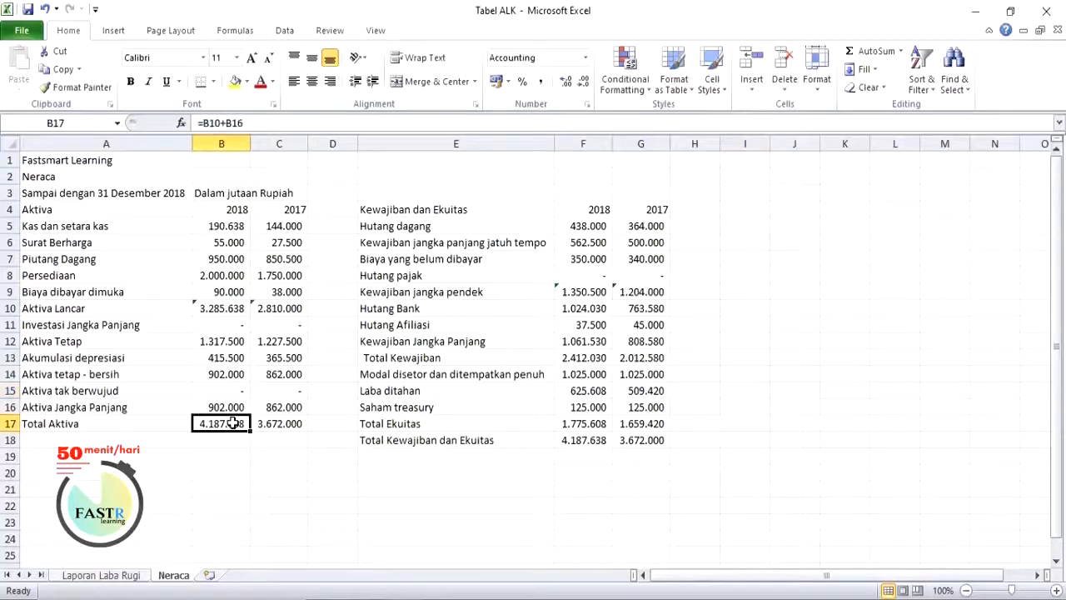
pyautogui.click(582, 442)
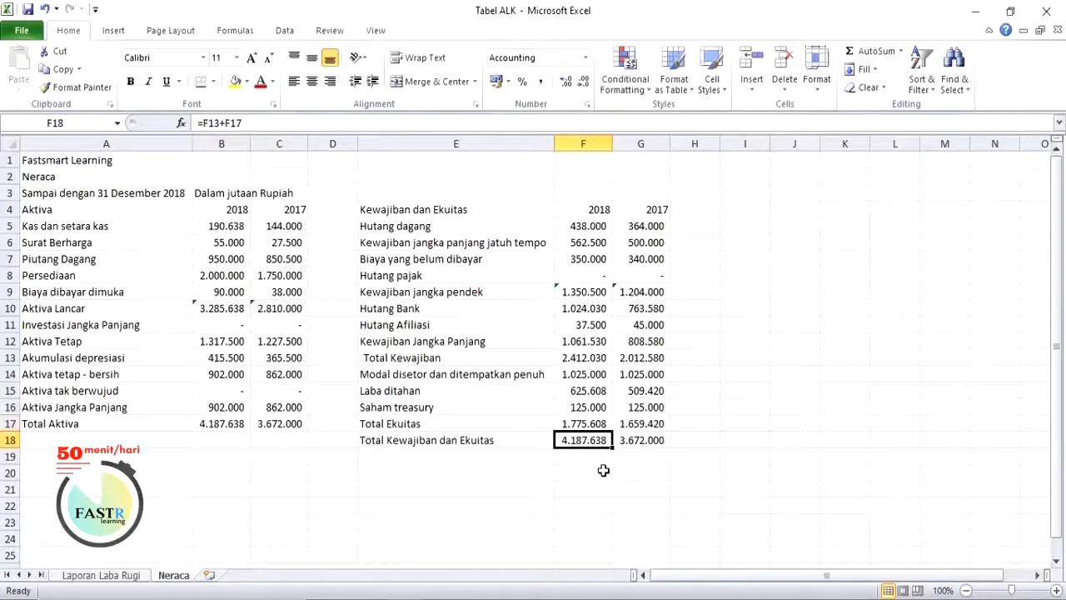